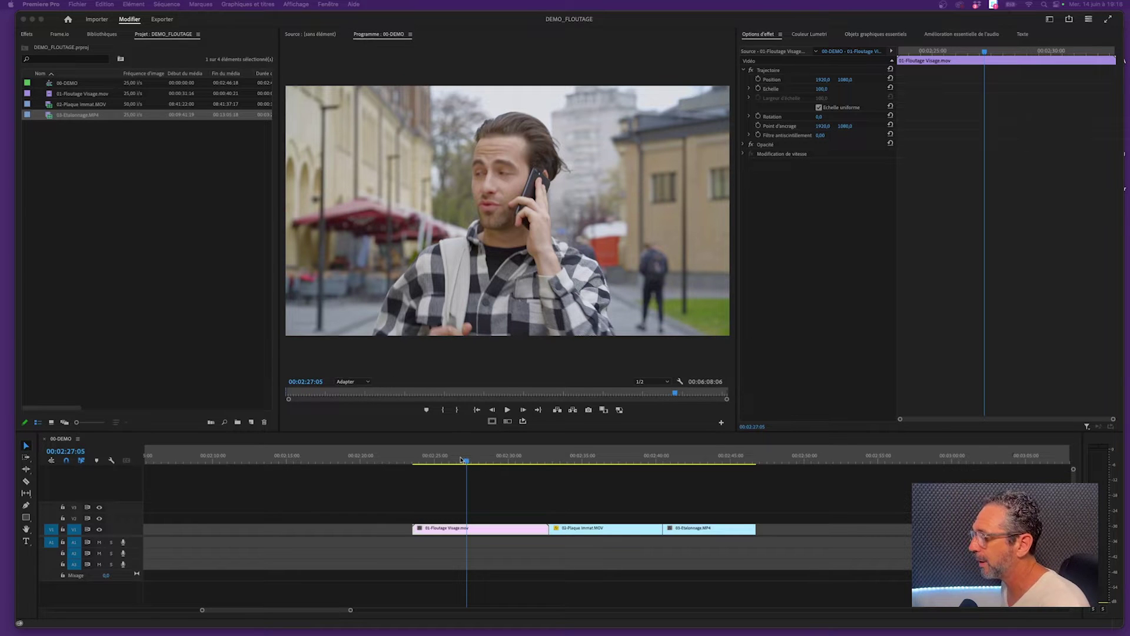
Scrub the playhead from the 01-Floutage Visage street shot forward into the 02-Plaque immat car clip.
drag(462, 459, 520, 467)
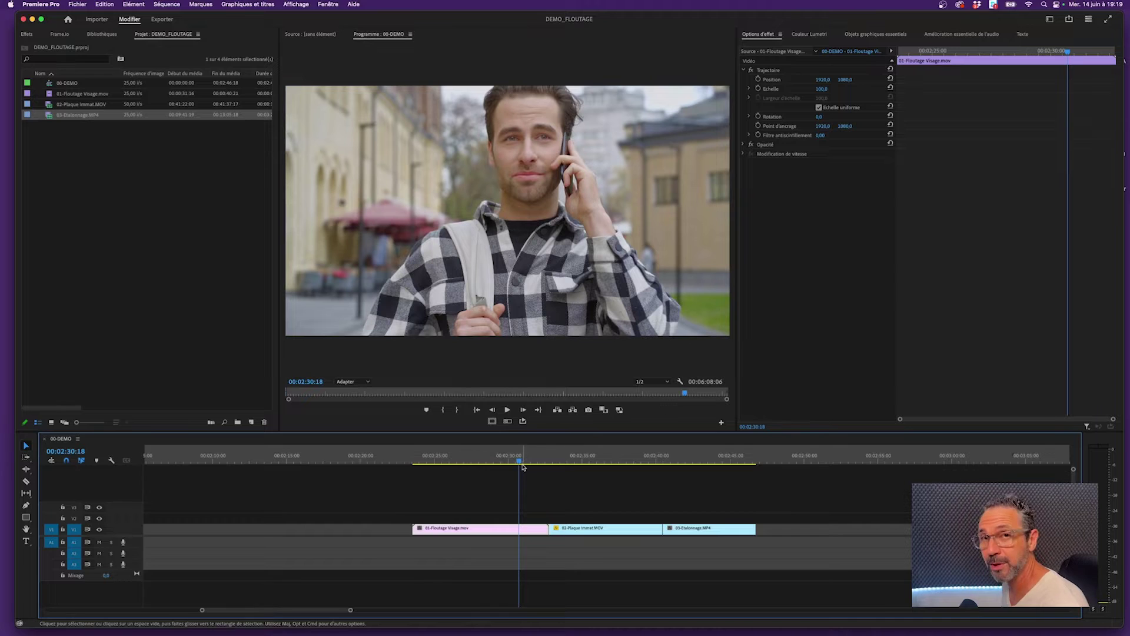
mouse_move(556, 462)
mouse_down()
mouse_move(619, 464)
mouse_move(602, 464)
mouse_up()
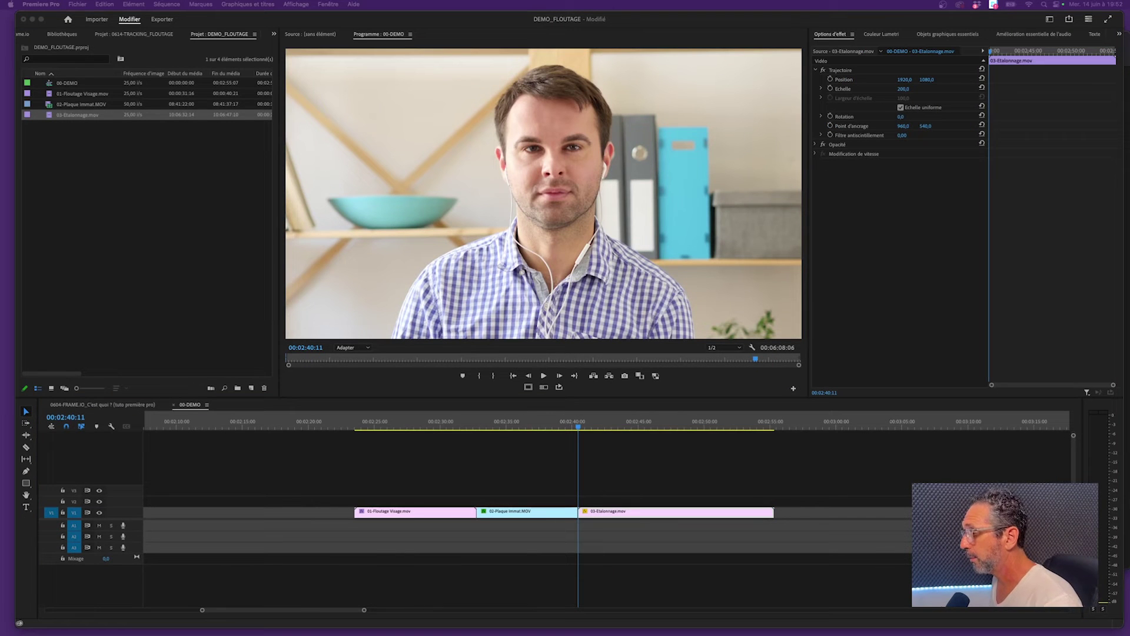
Scrub the playhead through the 03-Etalonnage office interview clip.
click(580, 428)
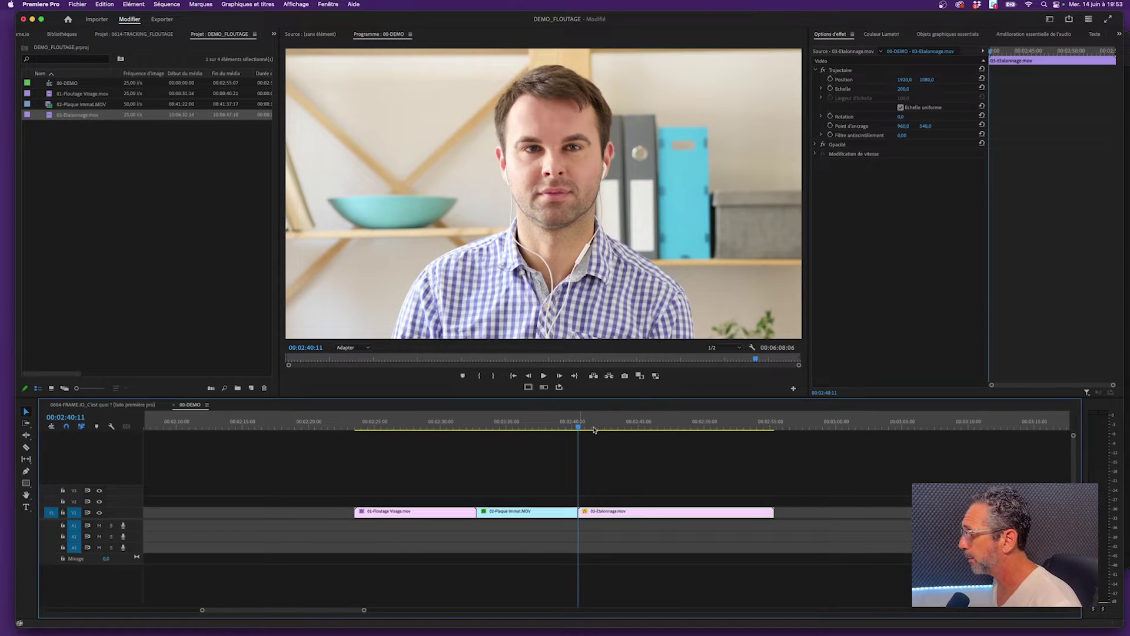
drag(595, 430, 581, 429)
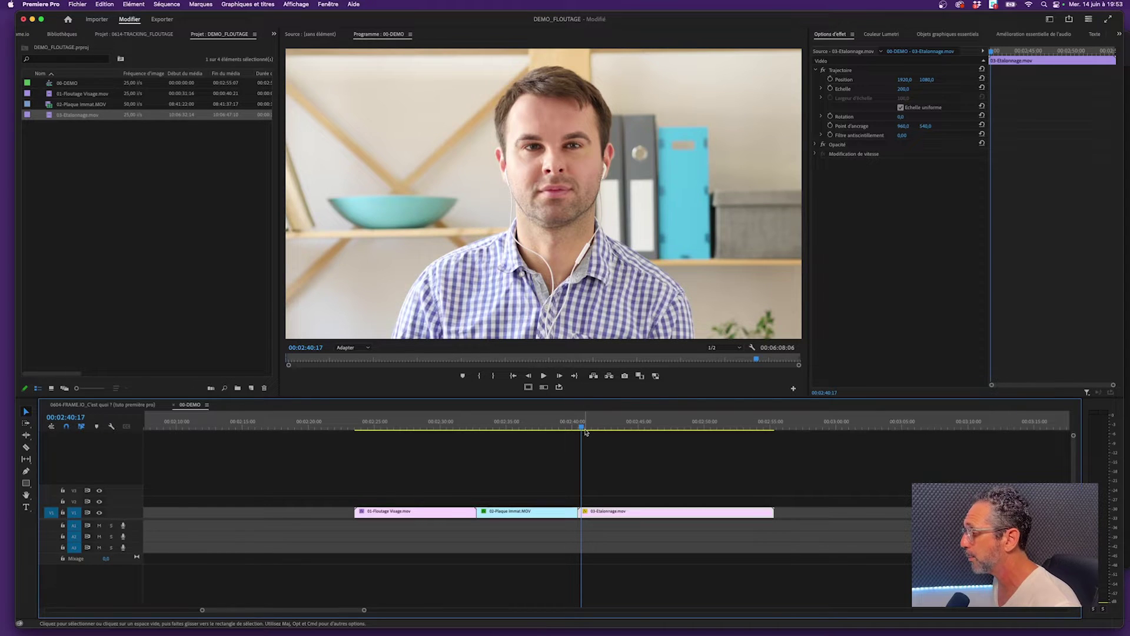
mouse_move(586, 433)
mouse_down()
mouse_move(674, 433)
mouse_move(620, 430)
mouse_move(646, 430)
mouse_up()
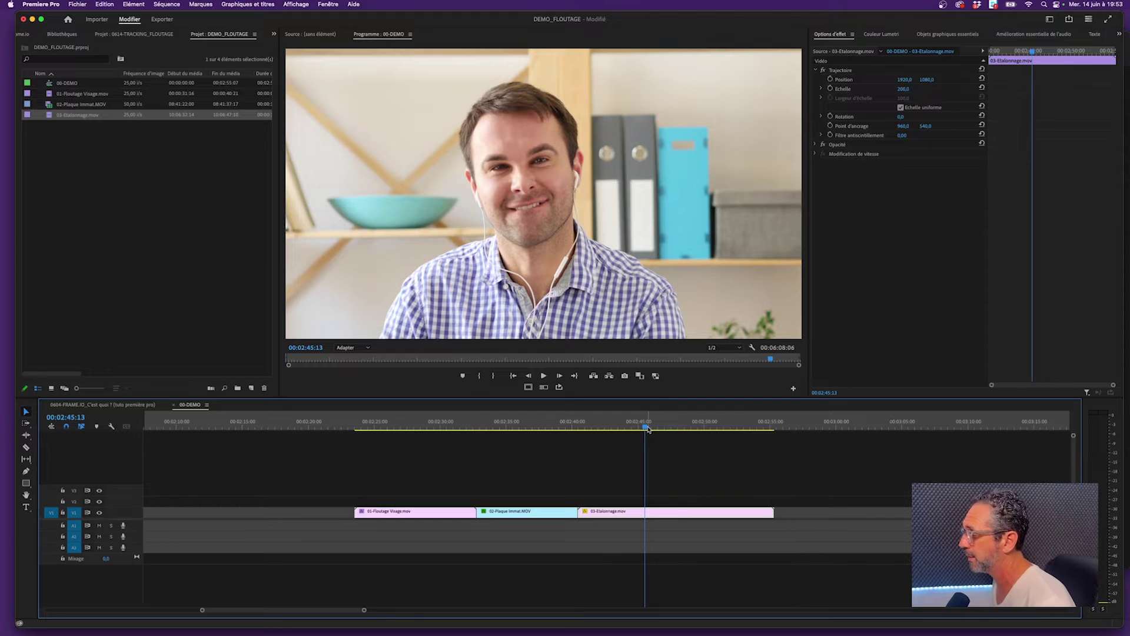
drag(648, 429, 662, 428)
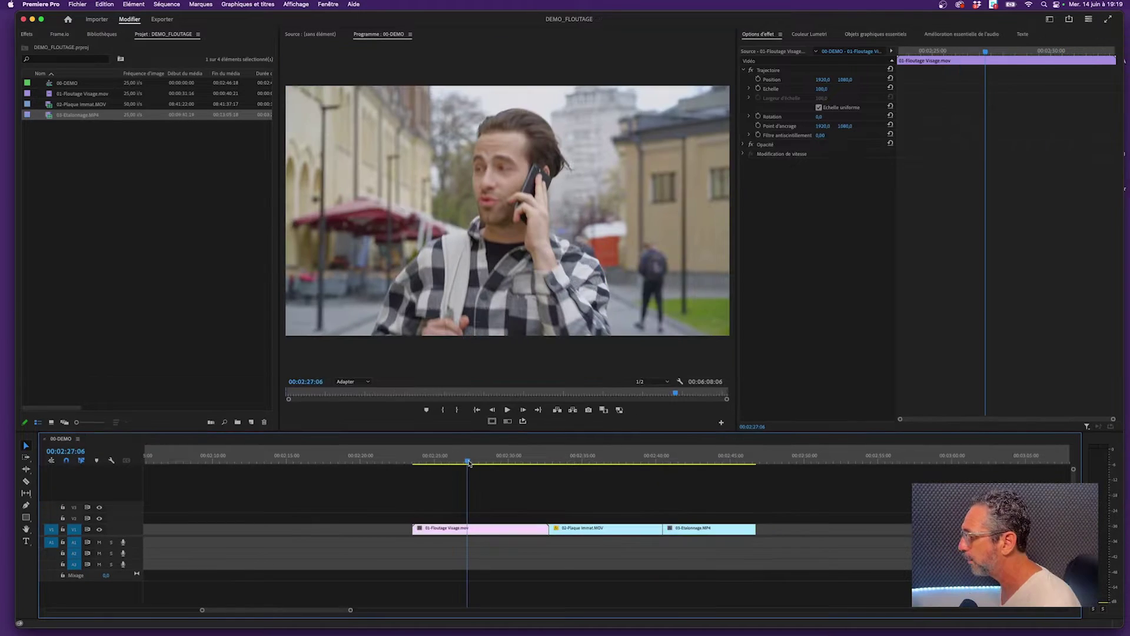
Move the playhead to the start of 01-Floutage Visage and select the clip to show its Effect Controls.
drag(468, 463, 412, 464)
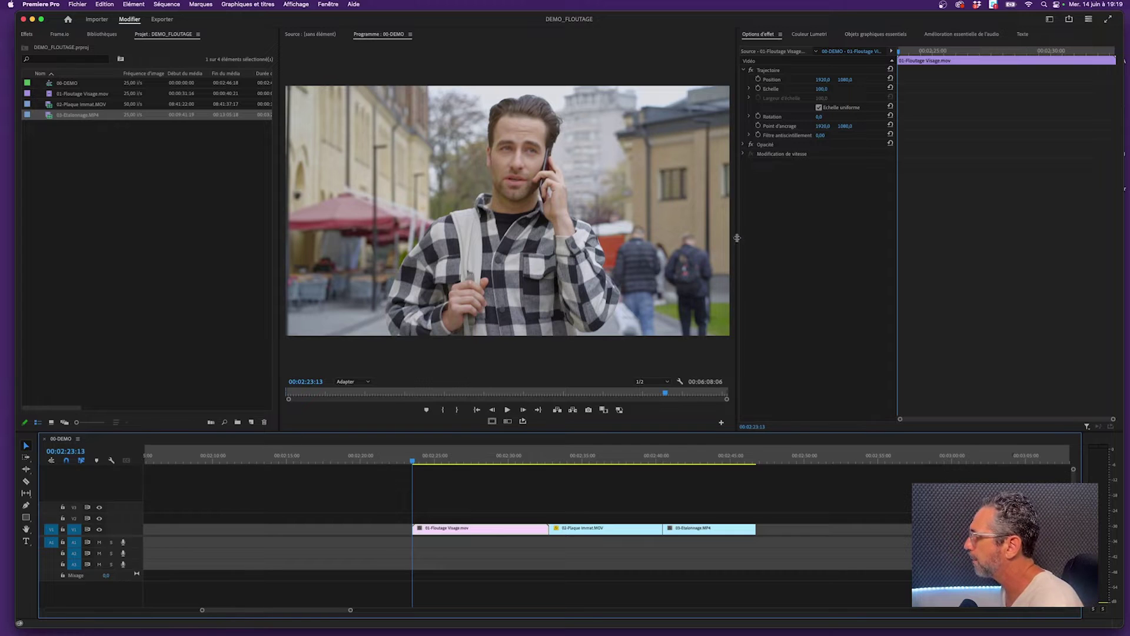
click(458, 517)
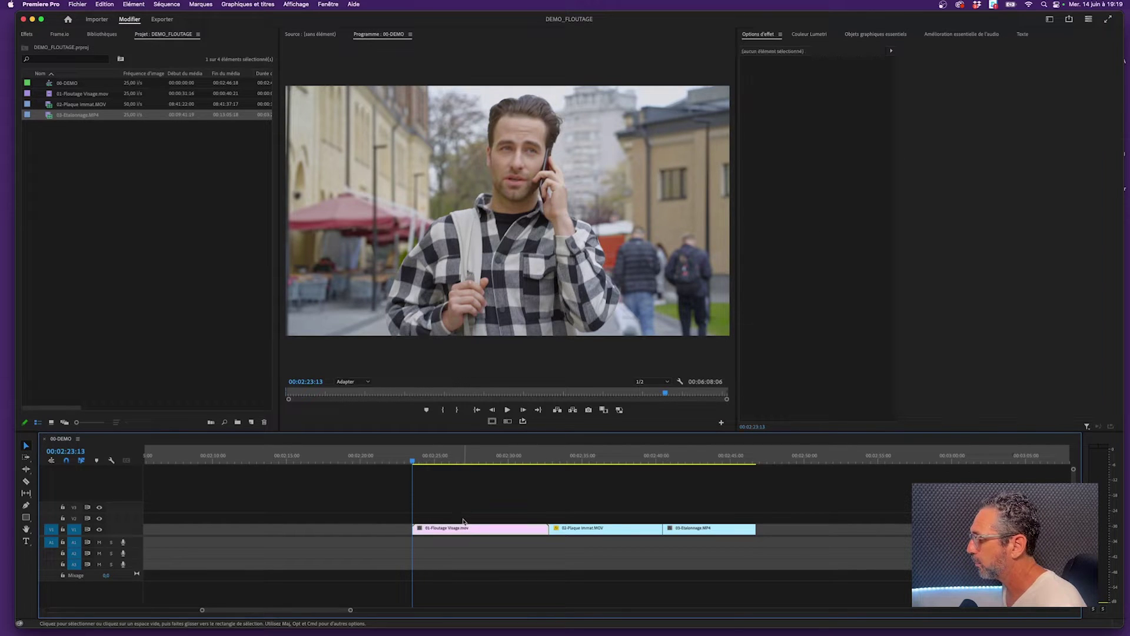
click(467, 530)
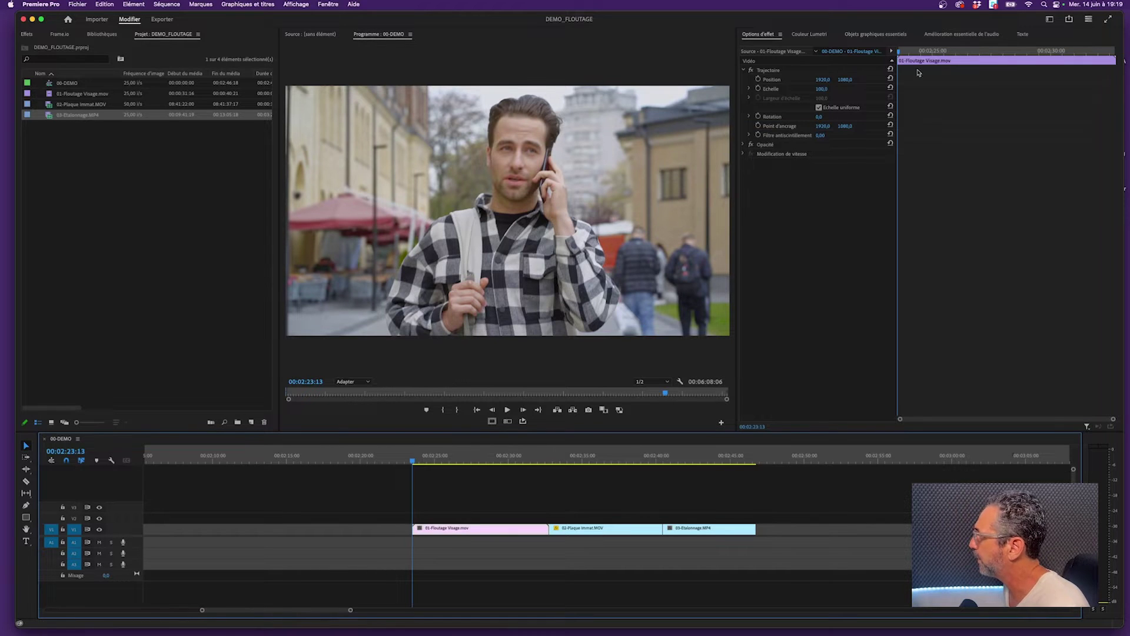
Search the Effects panel for the Gaussian blur and drop Flou gaussien onto 01-Floutage Visage.
click(86, 86)
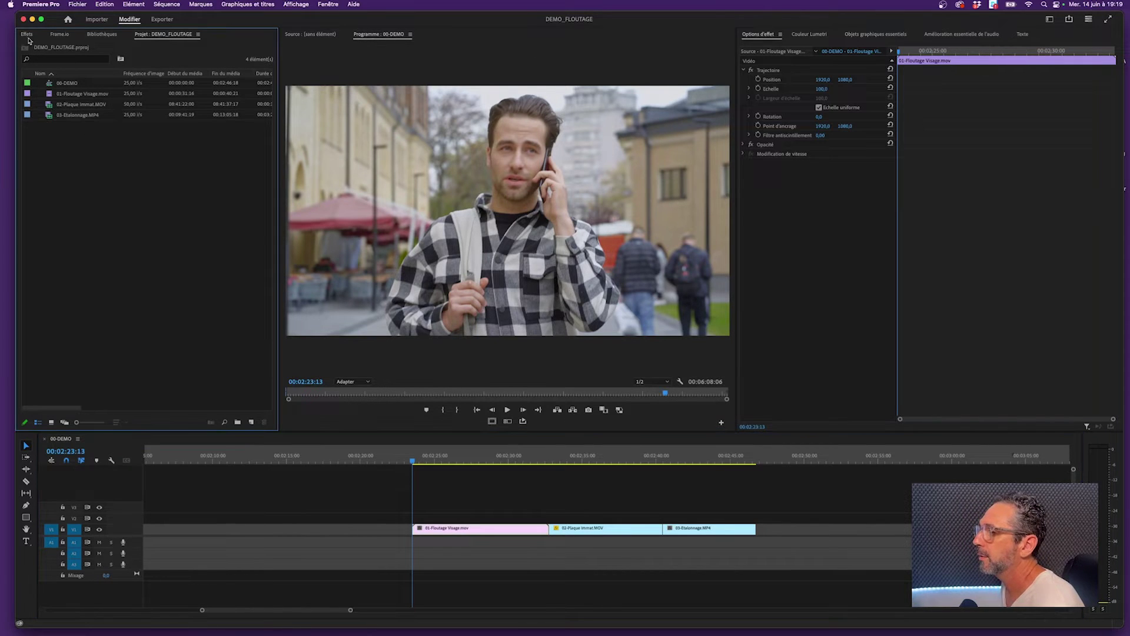
click(27, 36)
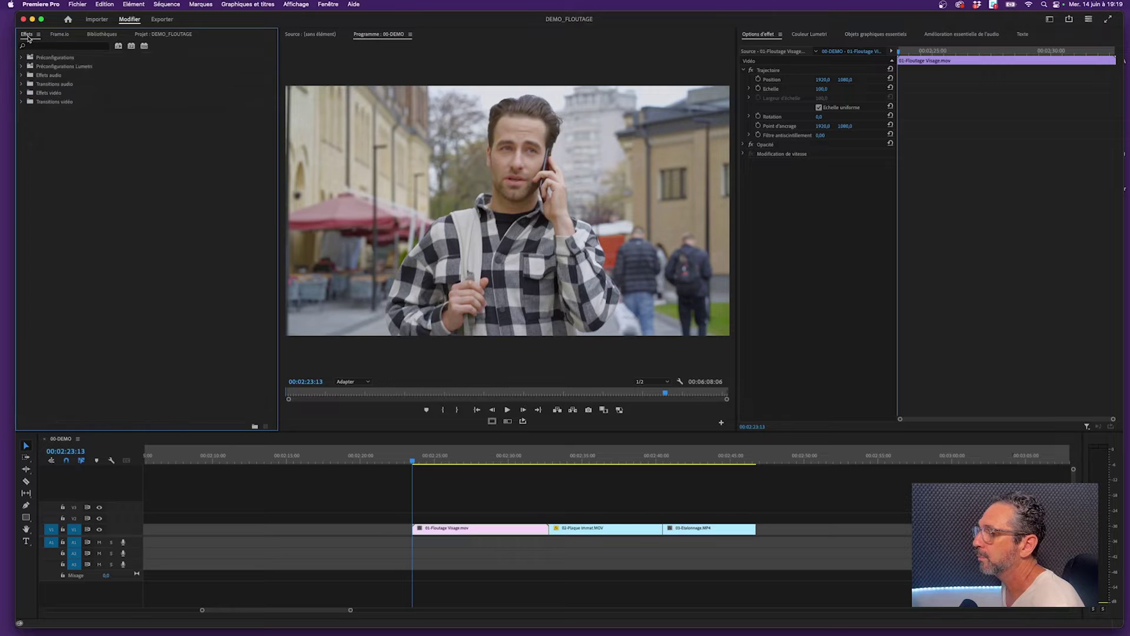
click(56, 46)
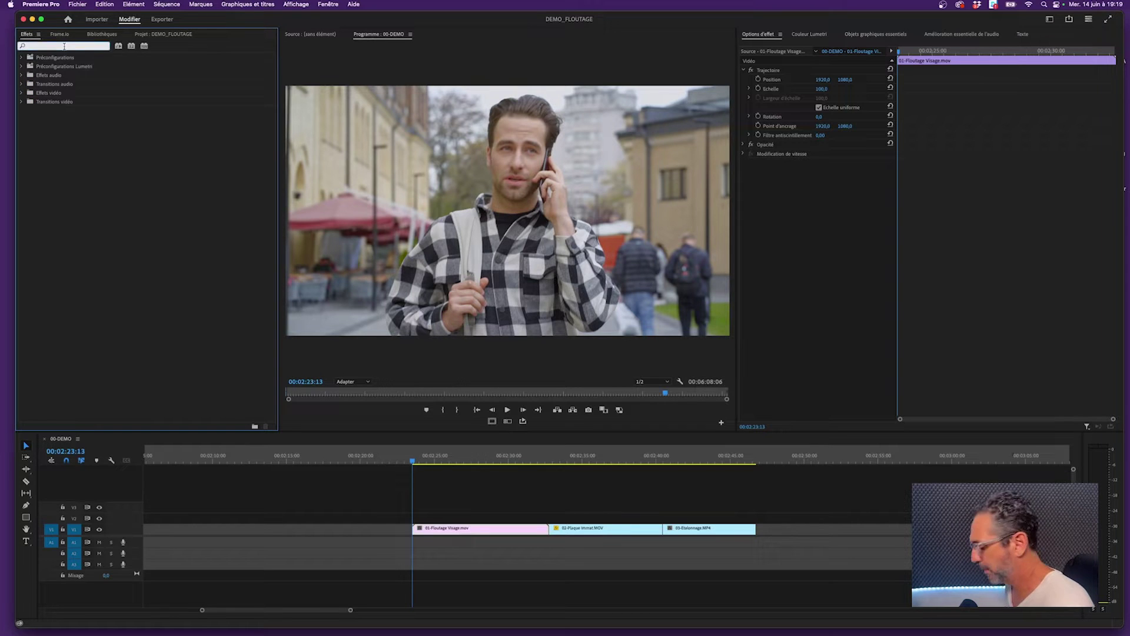
text(f)
text(aussi)
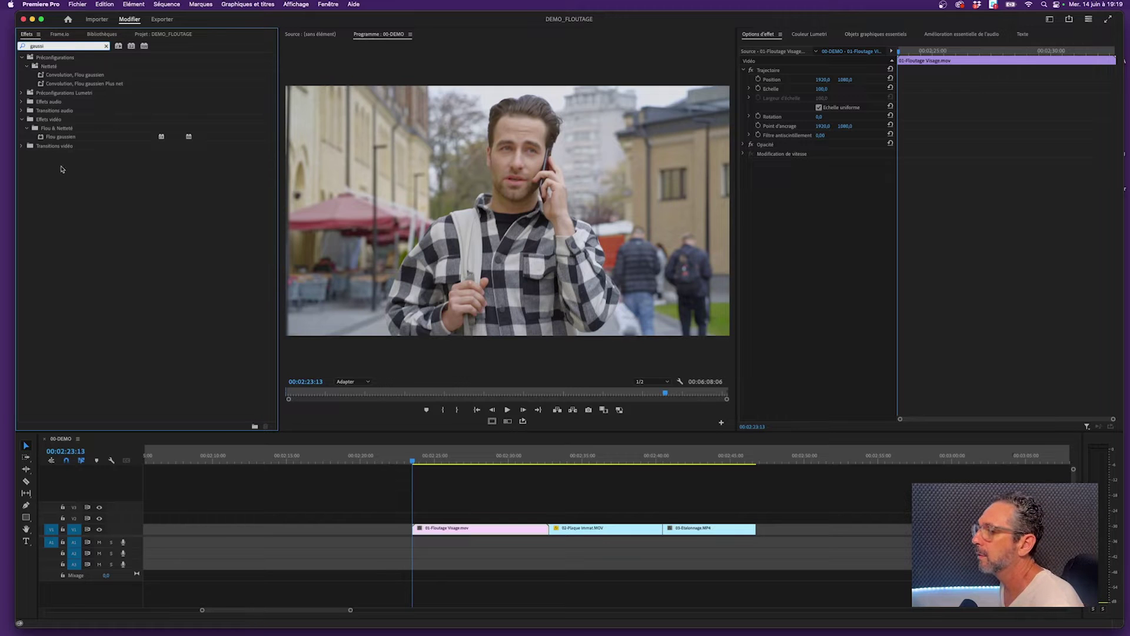
click(64, 137)
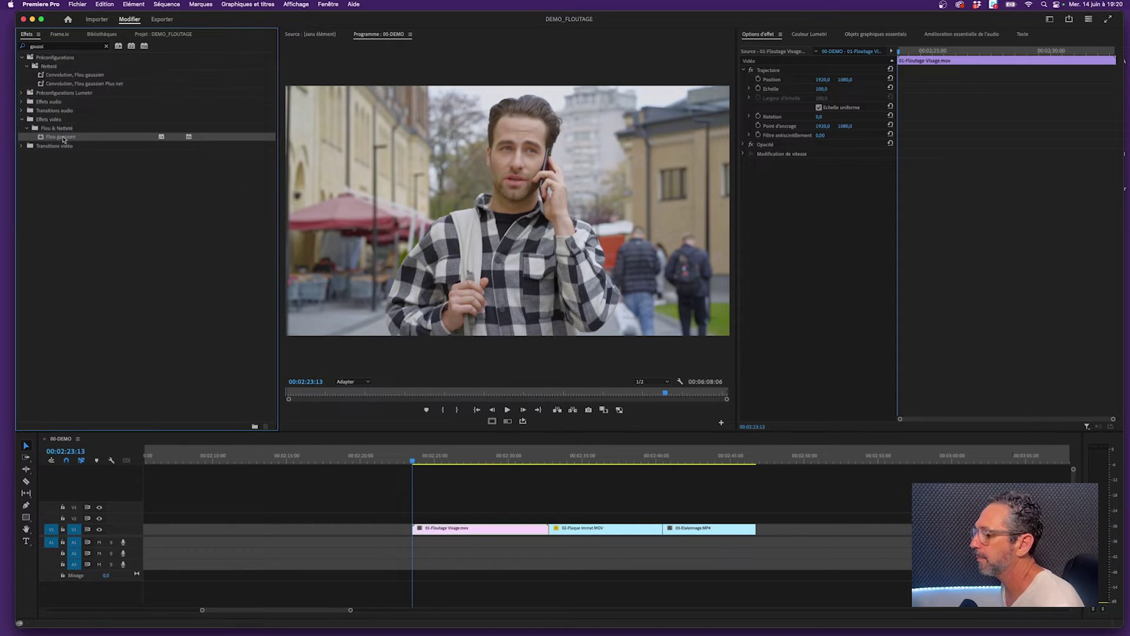
drag(63, 139, 458, 533)
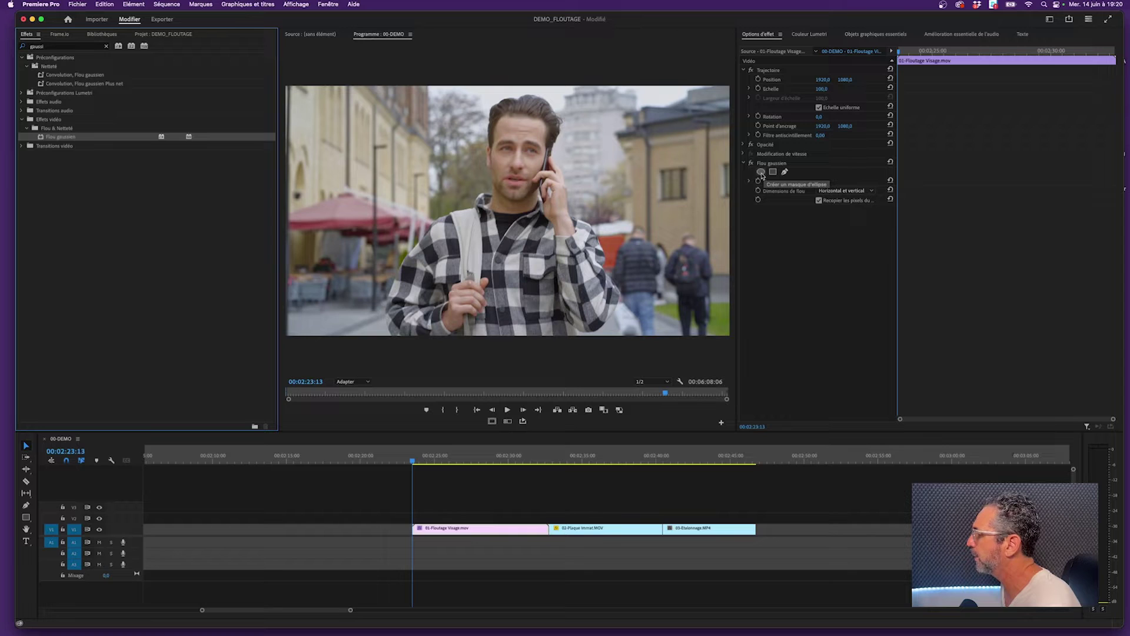
Add an ellipse mask to Flou gaussien, fit it around the man's face, feather it to 99,3.
click(761, 172)
drag(543, 219, 556, 158)
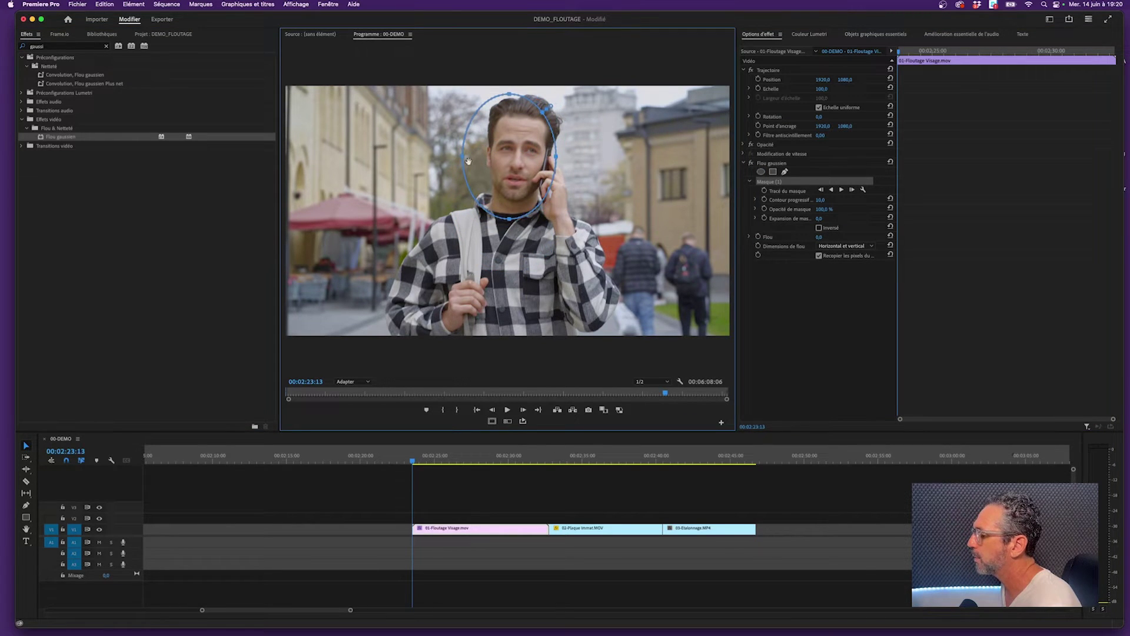
drag(463, 158, 482, 156)
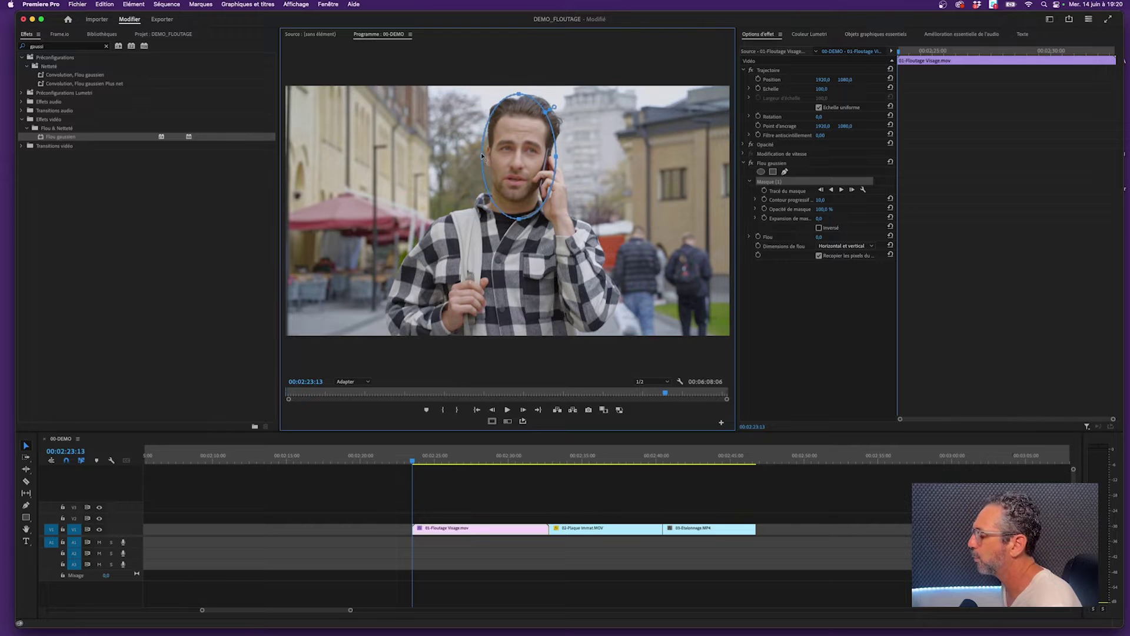
drag(518, 220, 518, 203)
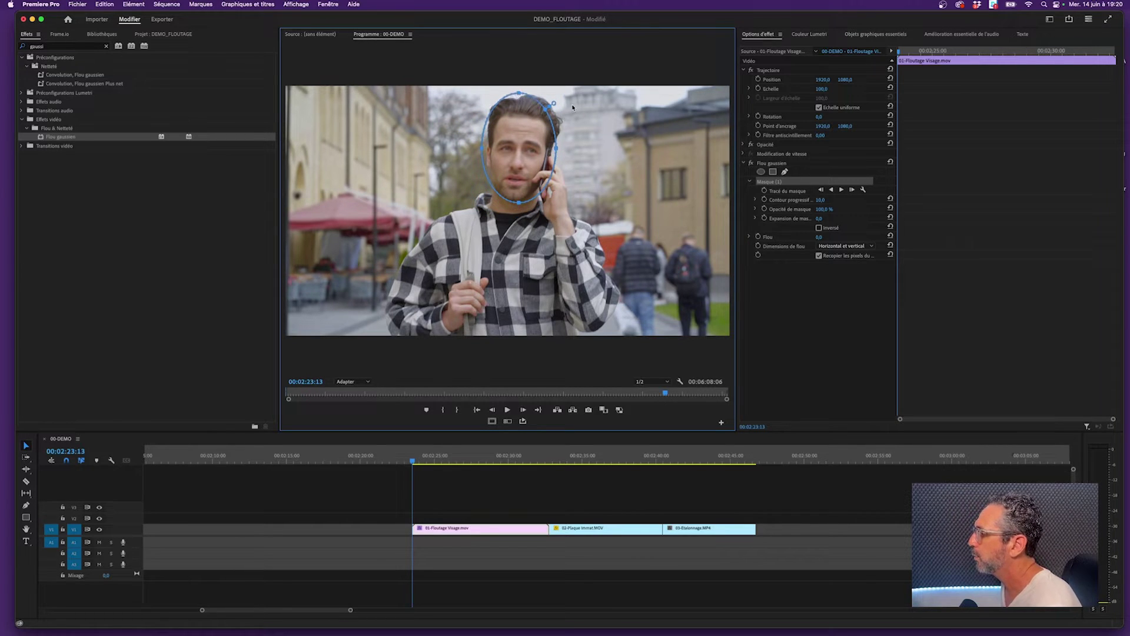
drag(556, 103, 560, 105)
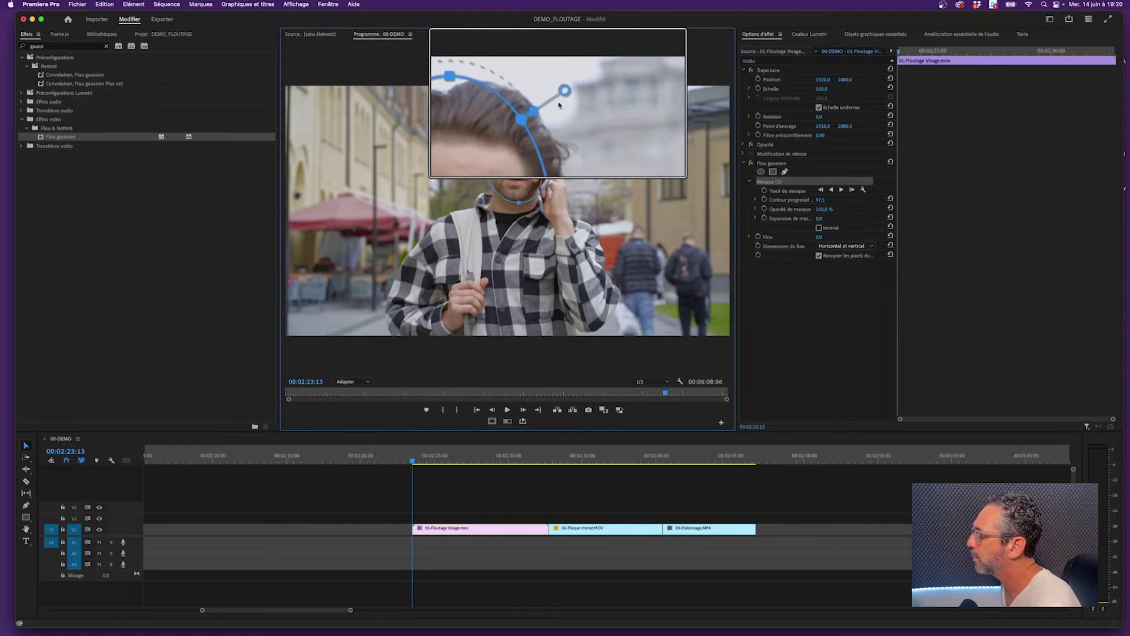
drag(561, 100, 558, 103)
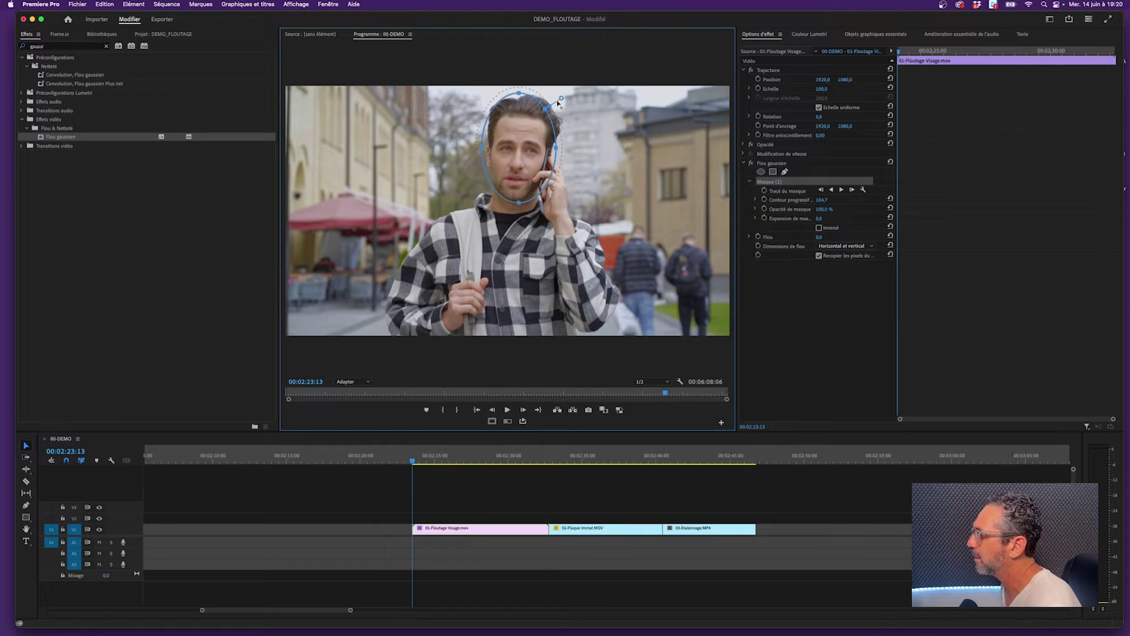
drag(521, 150, 521, 154)
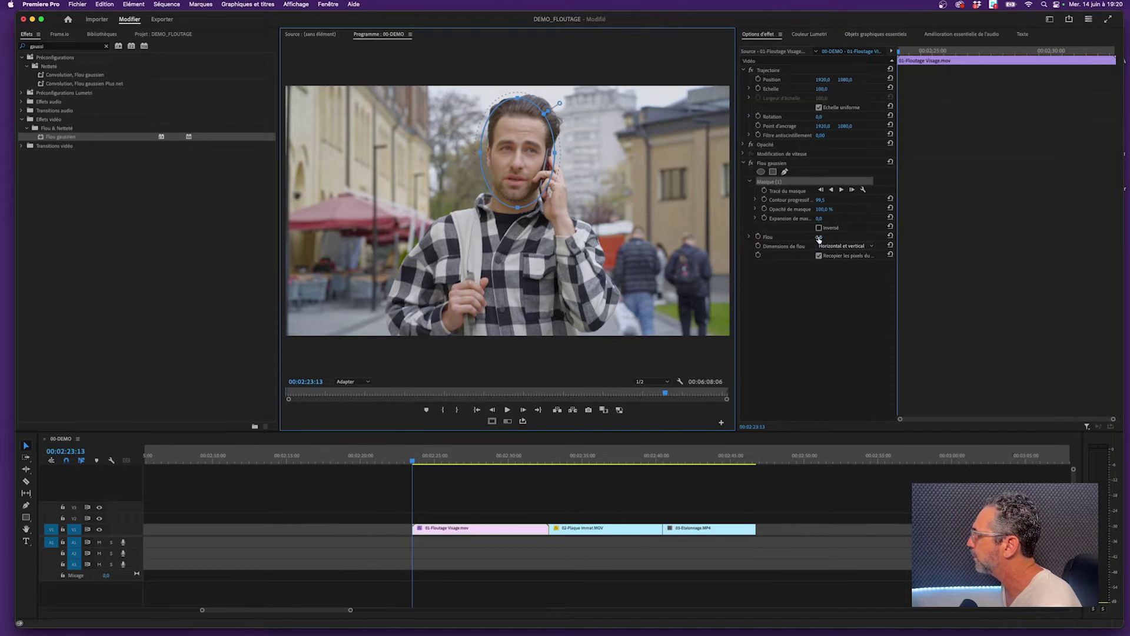
Raise the Flou gaussien blur amount to 122 and enlarge the Program monitor.
drag(818, 238, 859, 238)
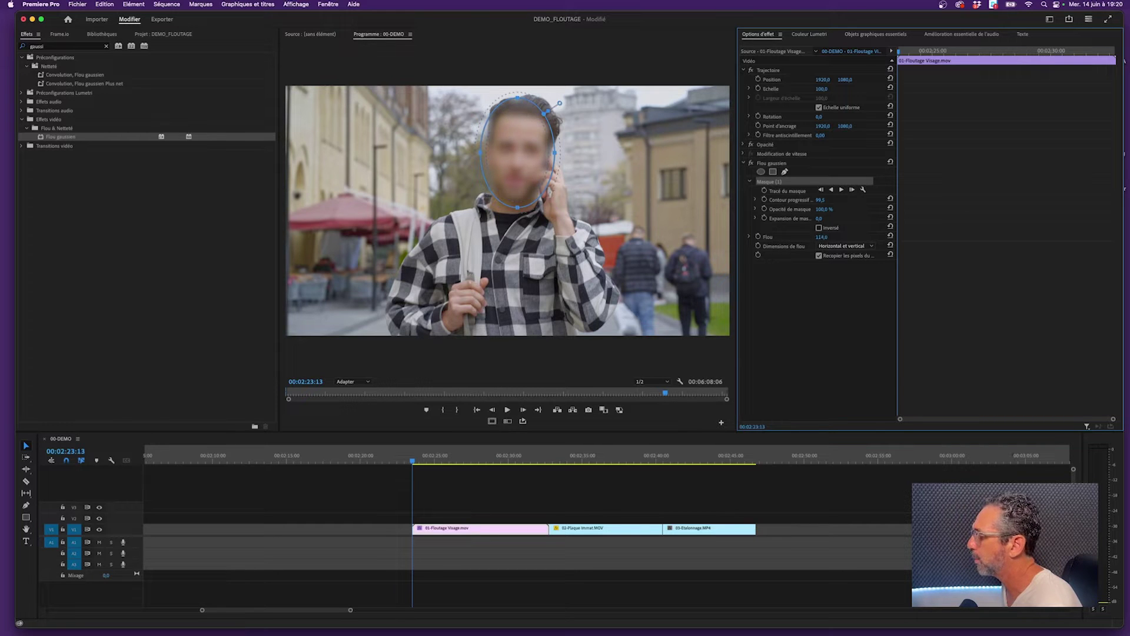
drag(821, 237, 826, 236)
drag(720, 438, 720, 482)
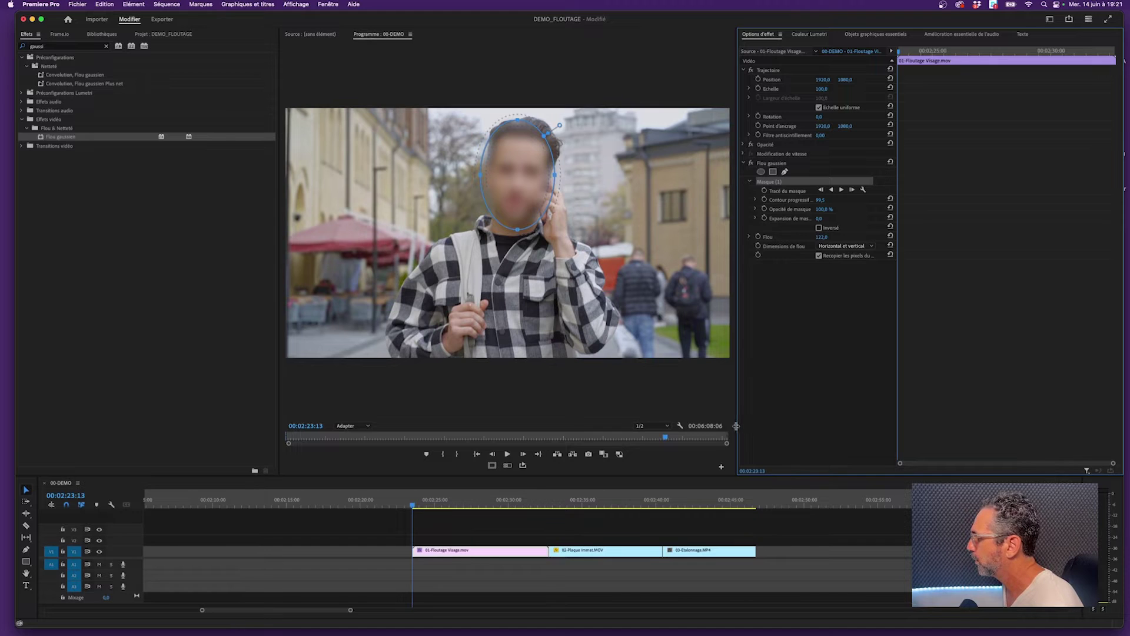
drag(737, 425, 805, 426)
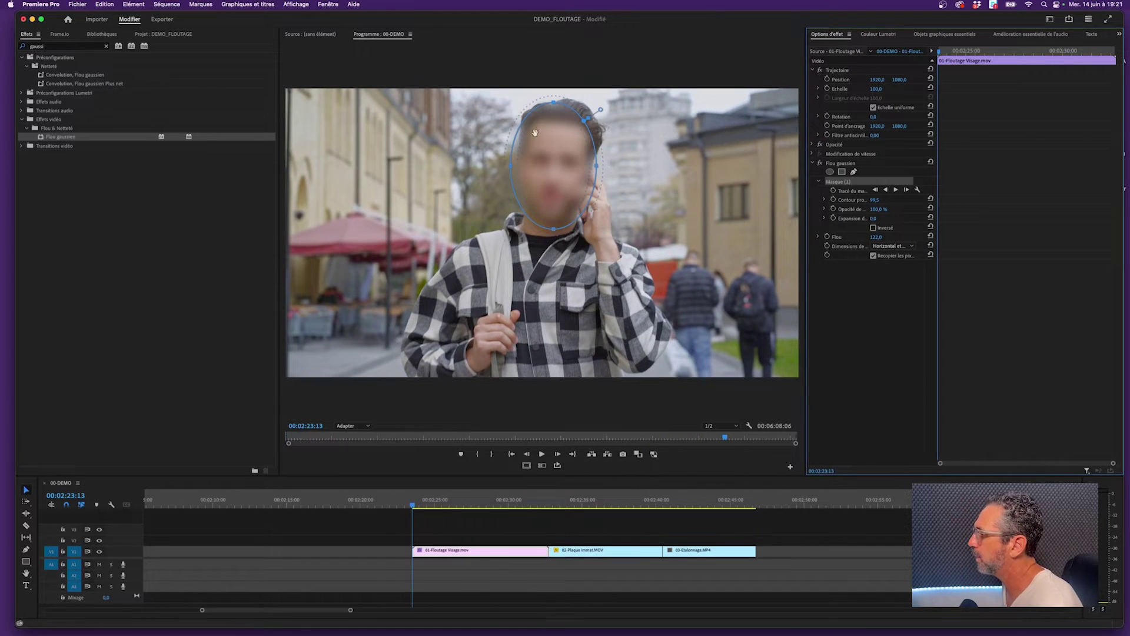
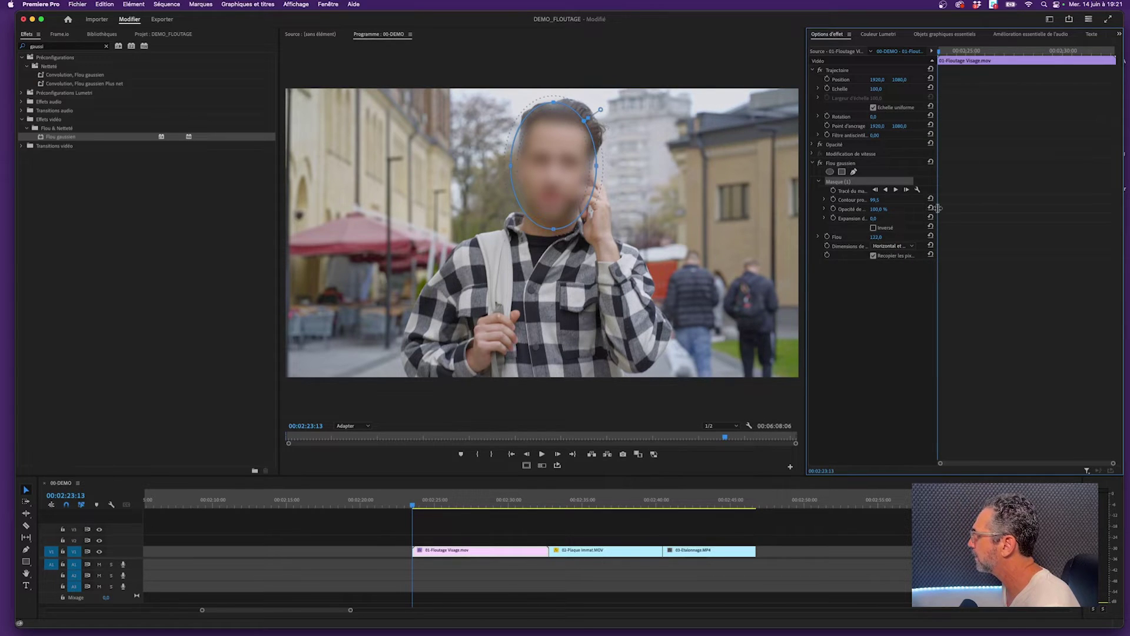
Widen the Effect Controls panel and track the Flou gaussien face mask forward through the clip.
drag(937, 208, 987, 208)
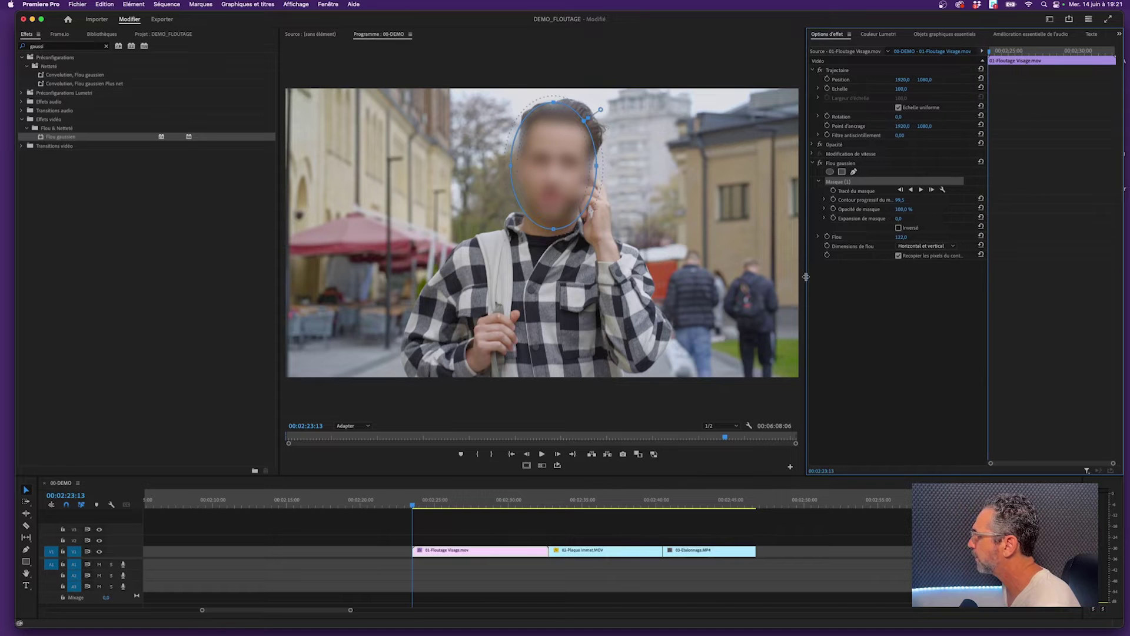
drag(806, 277, 672, 270)
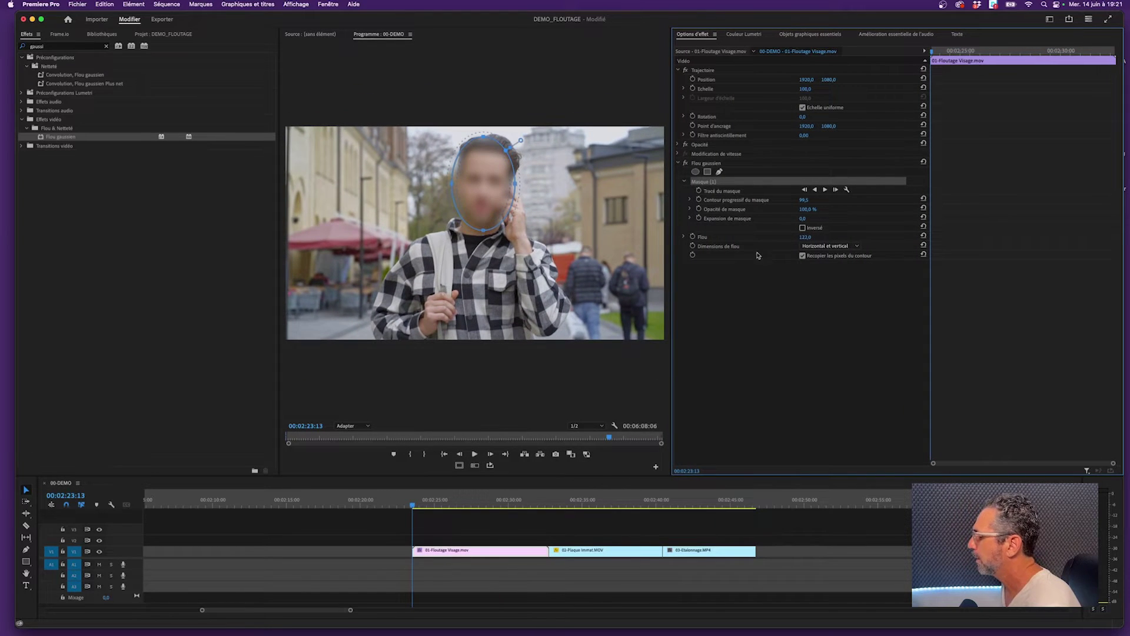
mouse_move(414, 505)
mouse_down()
mouse_move(448, 509)
mouse_move(414, 509)
mouse_up()
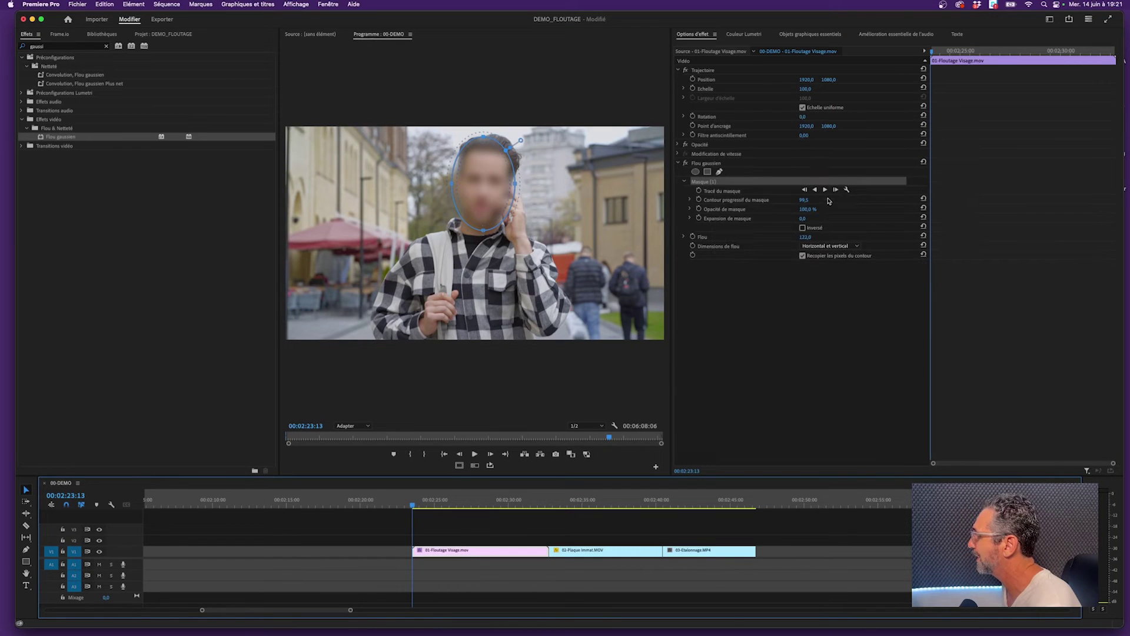
click(825, 190)
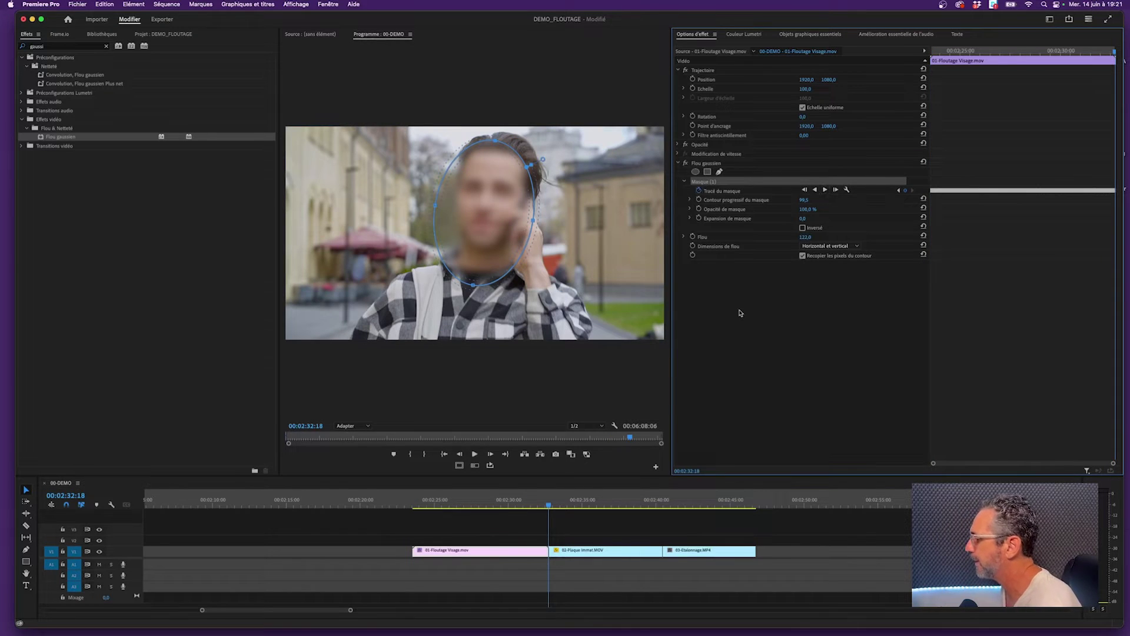
Play the face clip from its start to review how the tracked mask follows the face.
drag(545, 508, 414, 509)
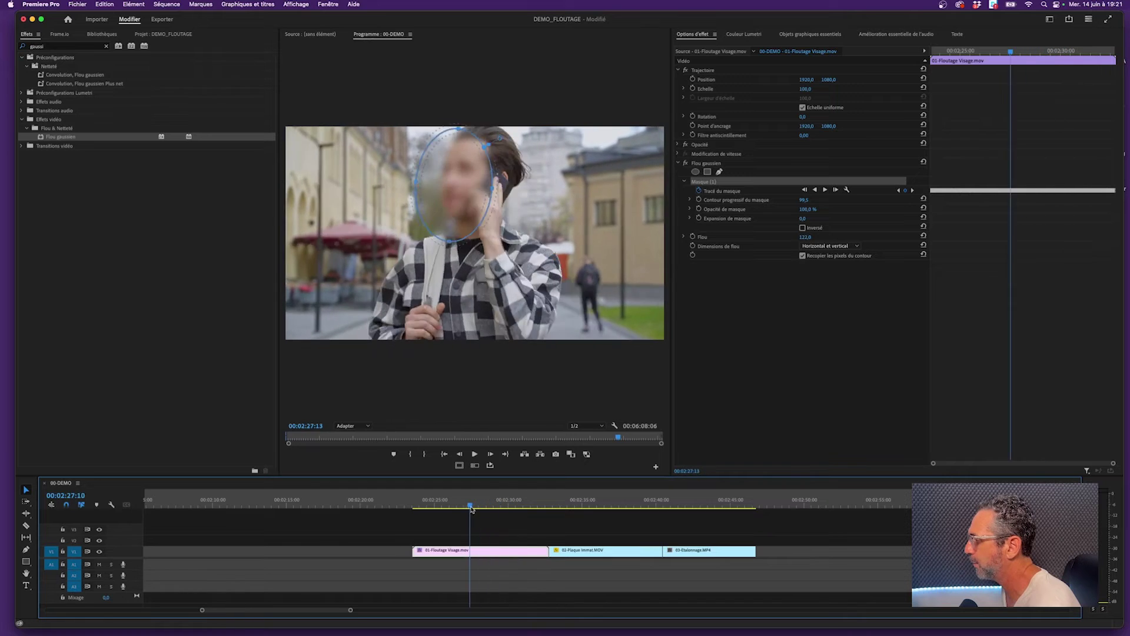
key(space)
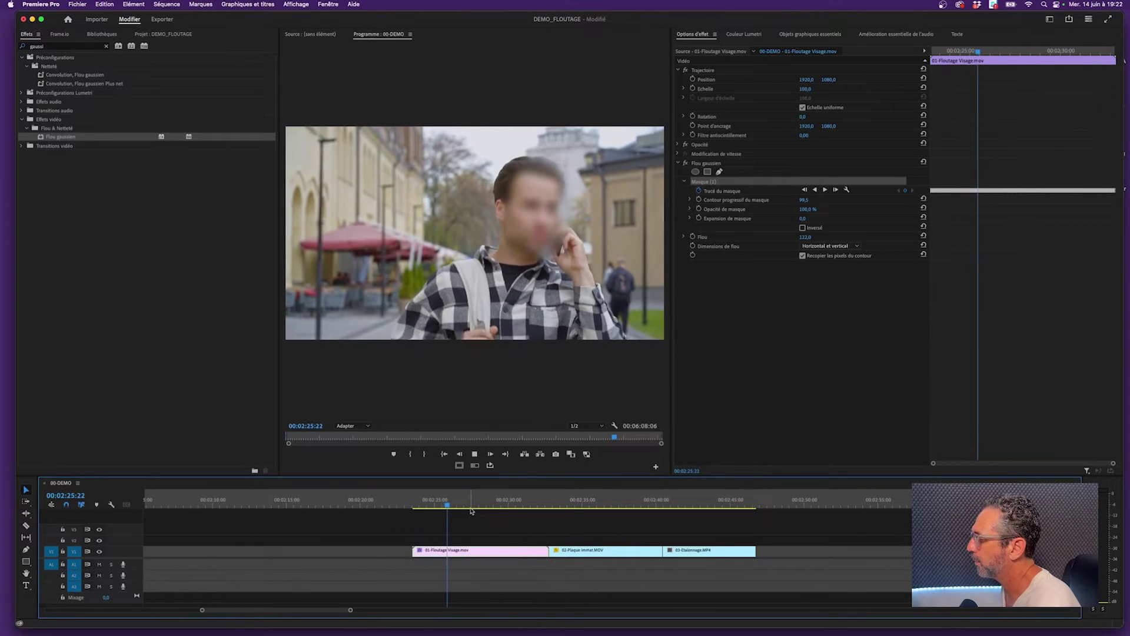
key(space)
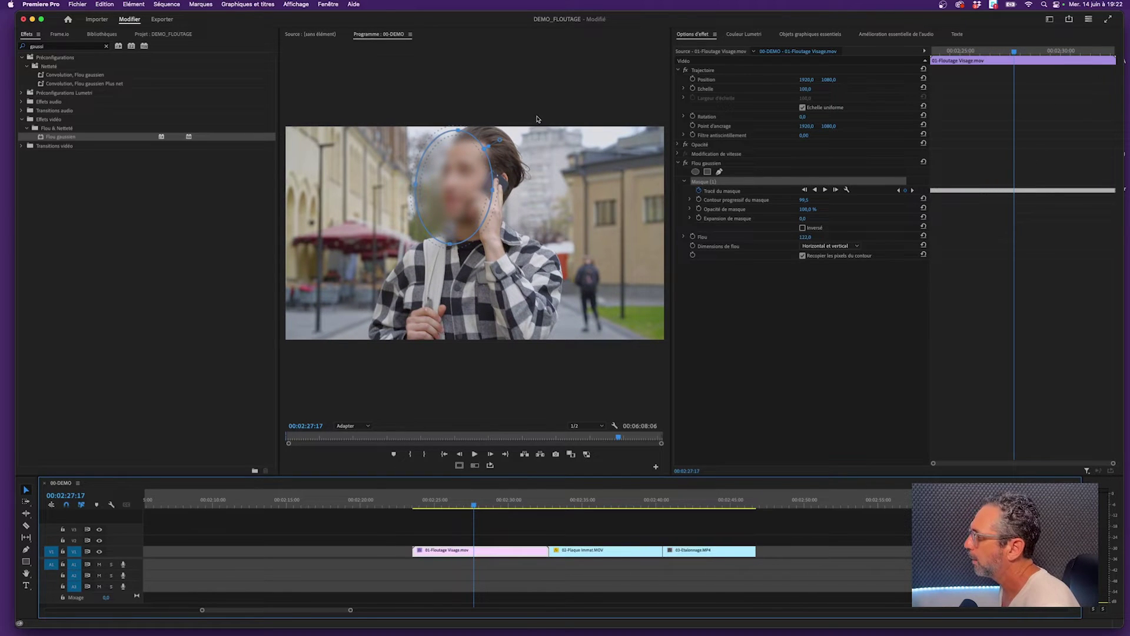
key(space)
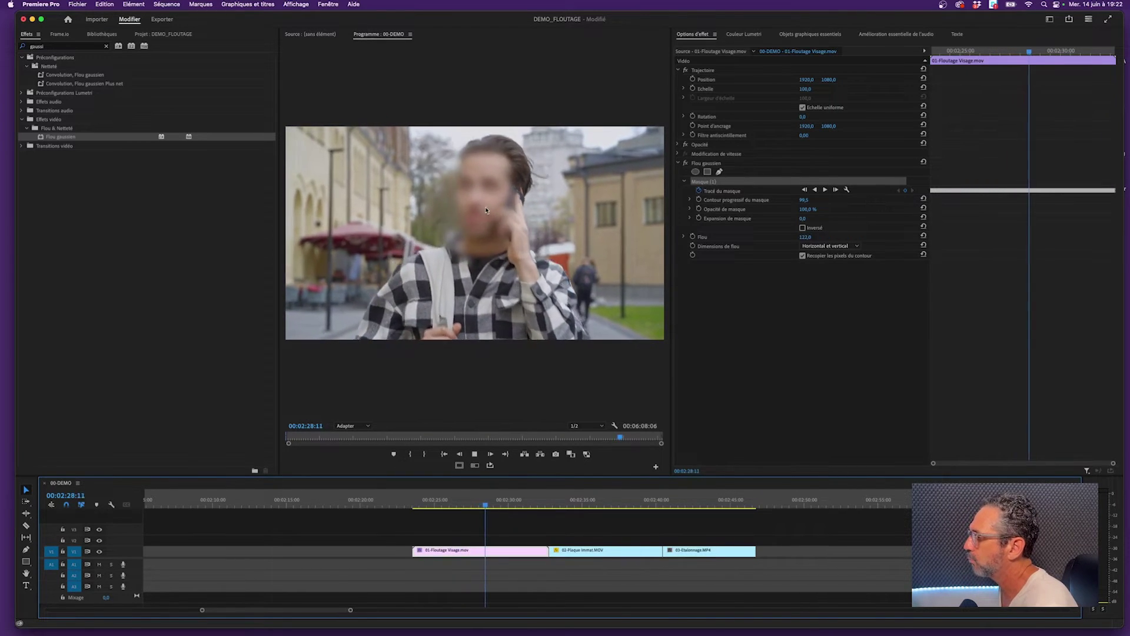
click(488, 500)
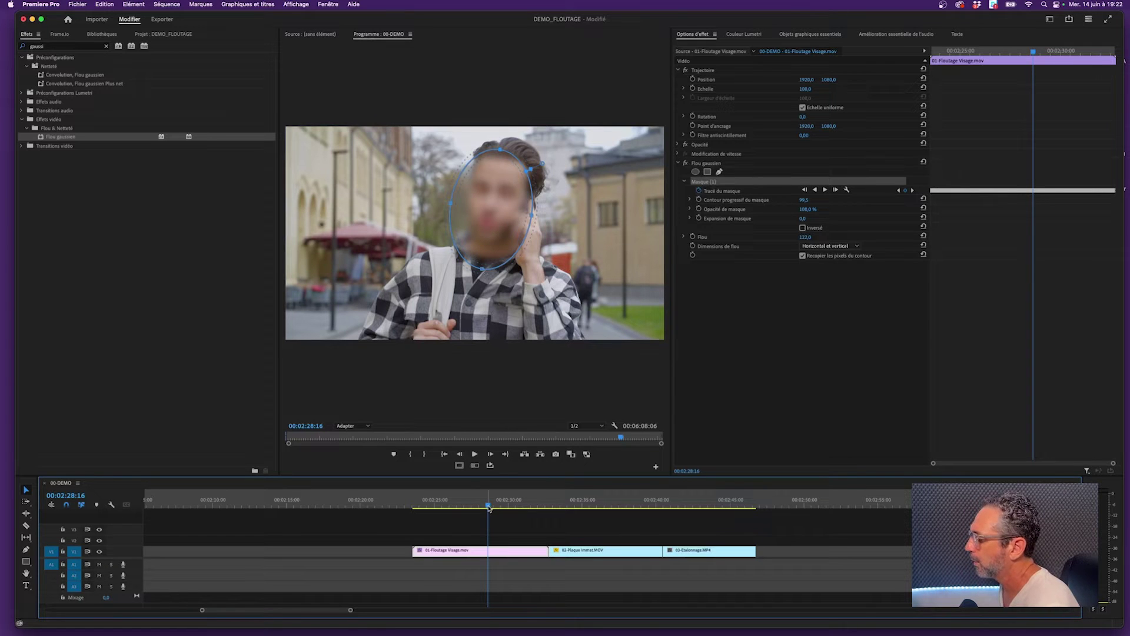
Replay from near the start and raise the face blur amount to 213.
mouse_move(500, 507)
mouse_down()
mouse_move(421, 513)
mouse_move(529, 510)
mouse_move(416, 508)
mouse_up()
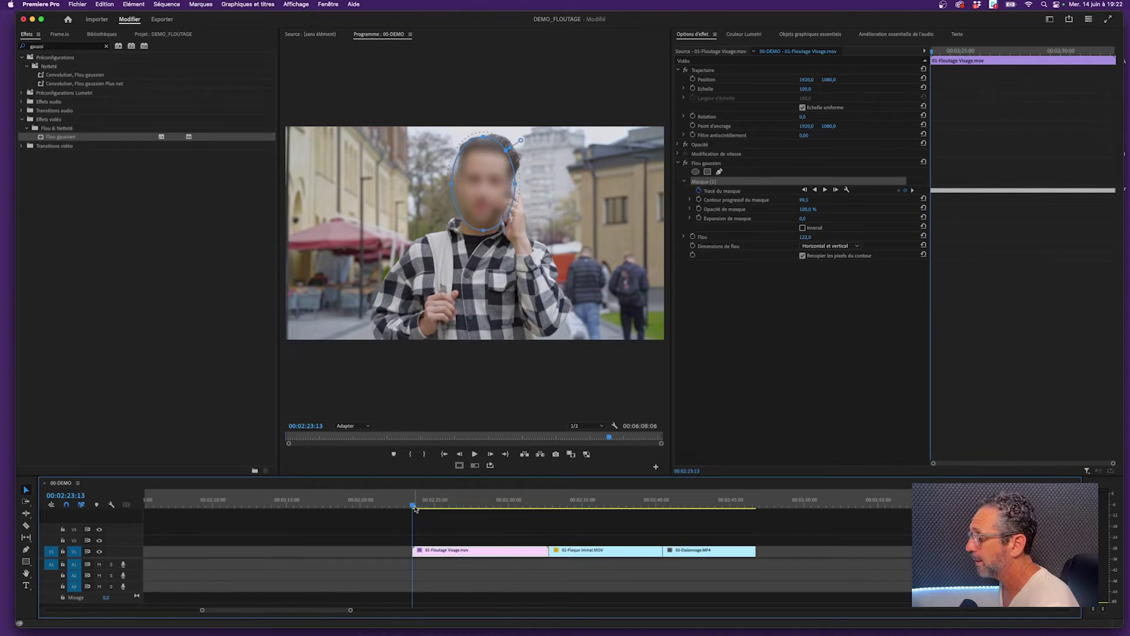
key(space)
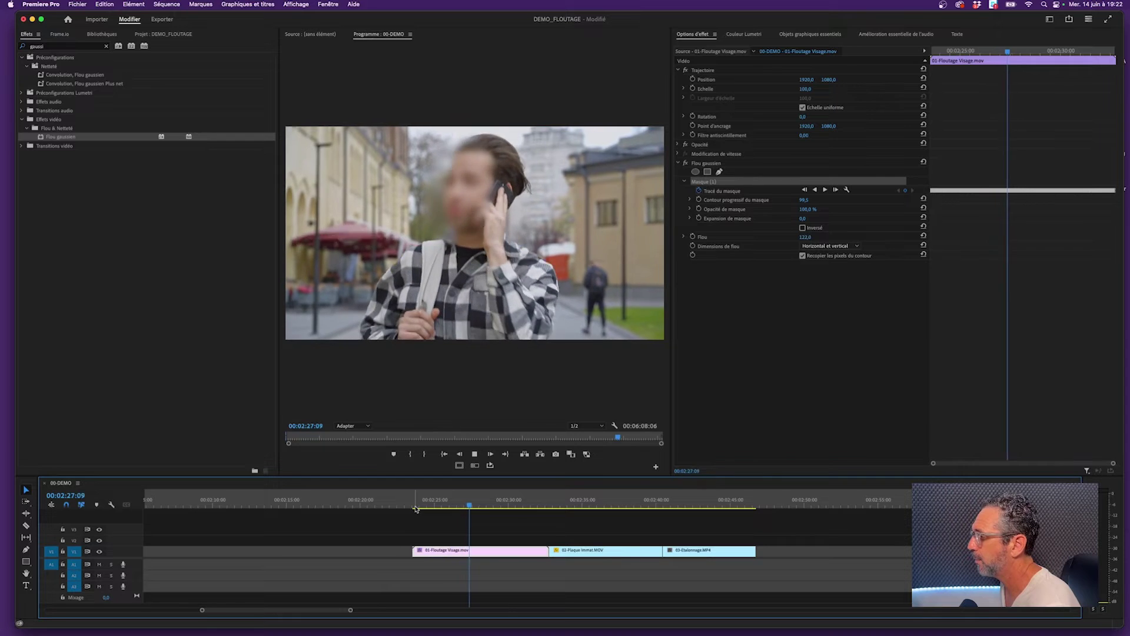
key(space)
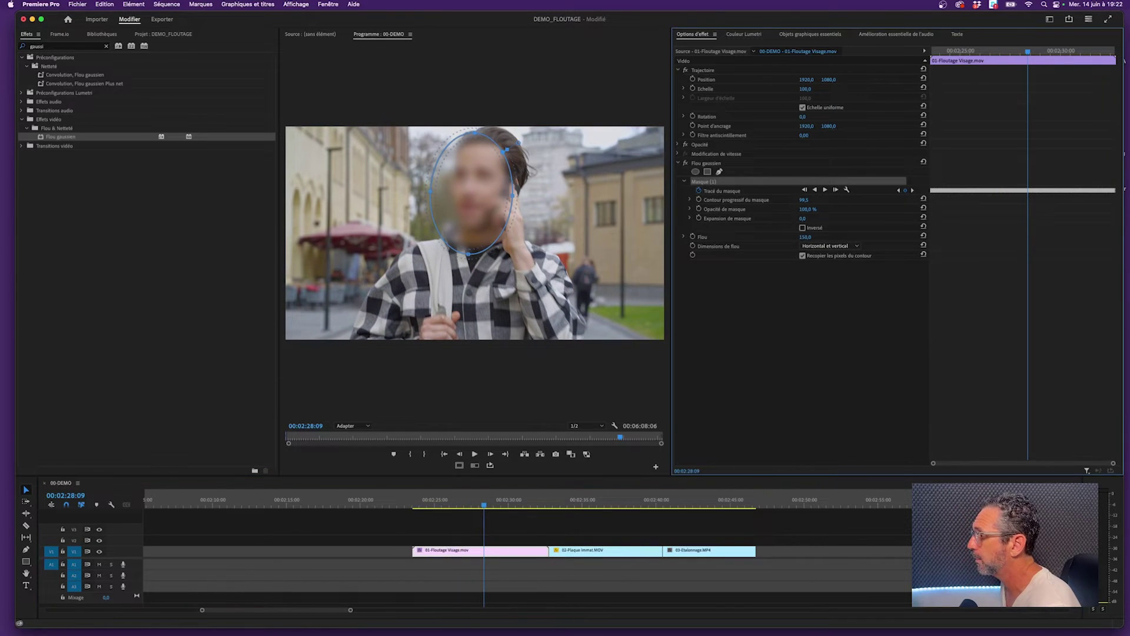
mouse_move(805, 237)
mouse_down()
mouse_move(859, 238)
mouse_move(801, 237)
mouse_up()
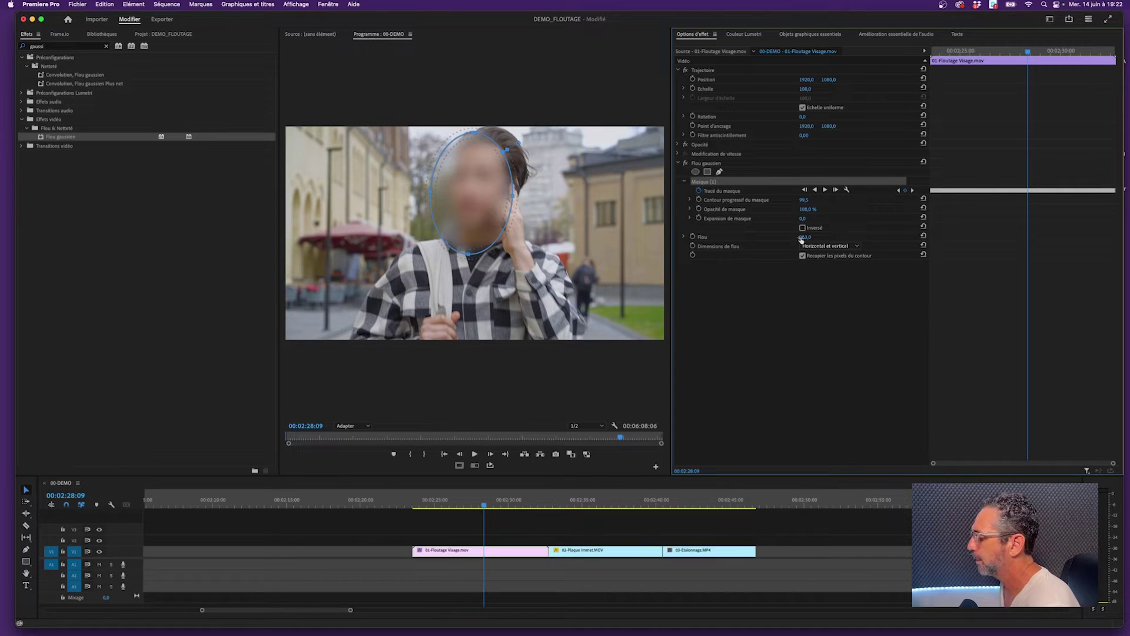
key(space)
key(space)
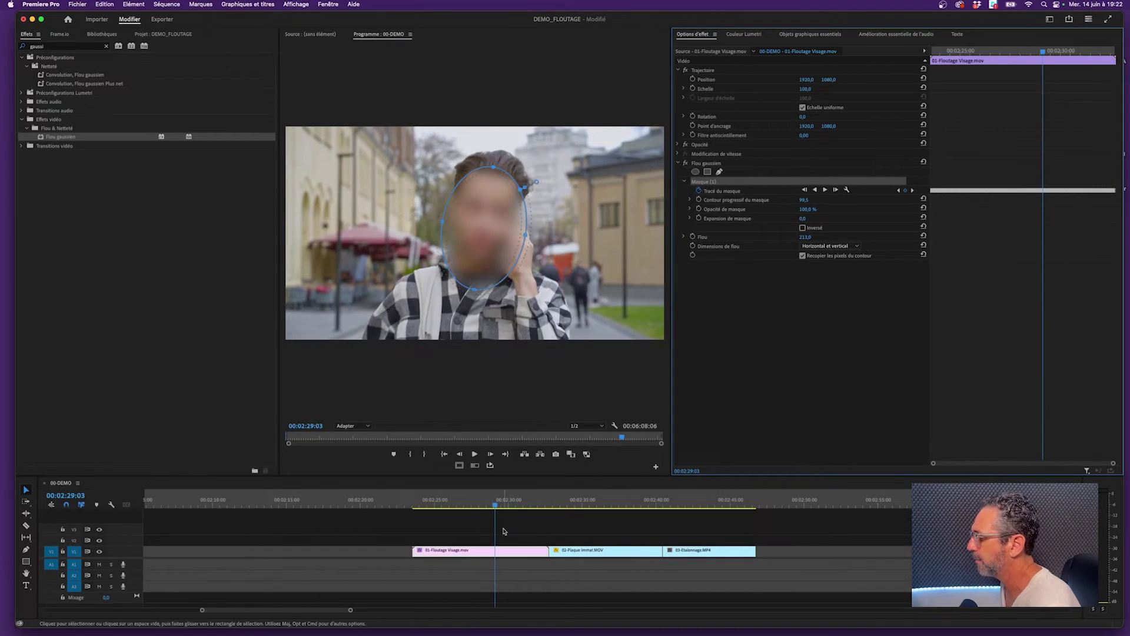
Move the playhead to the first frame of the 02-Plaque Immat.MOV car clip.
click(499, 532)
scroll(499, 533, right, 5)
click(404, 506)
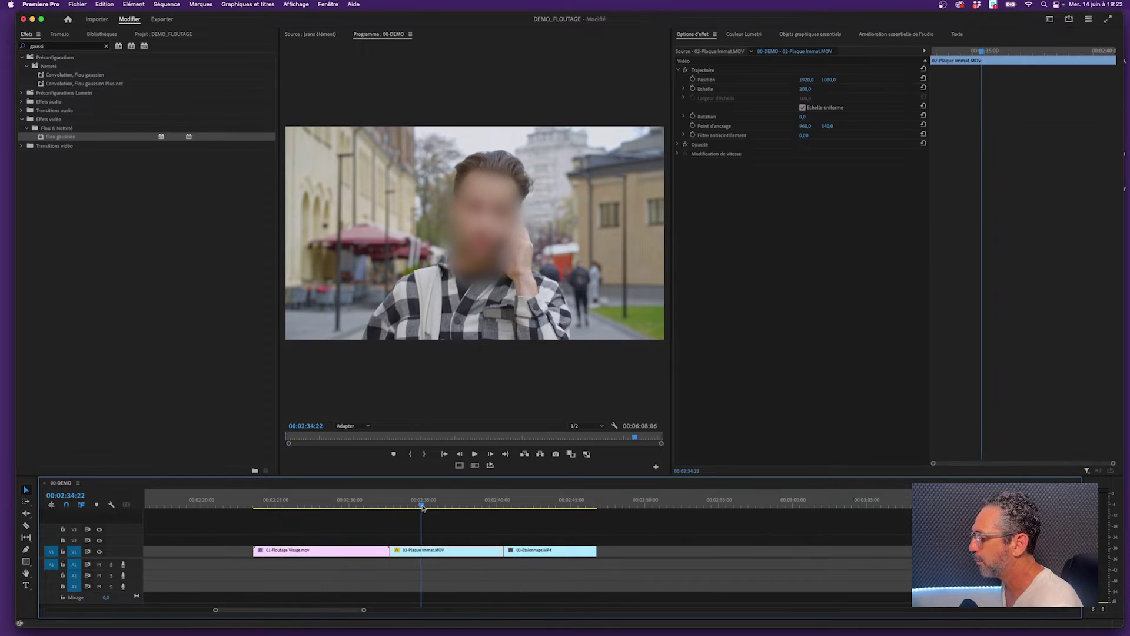
drag(404, 508, 390, 508)
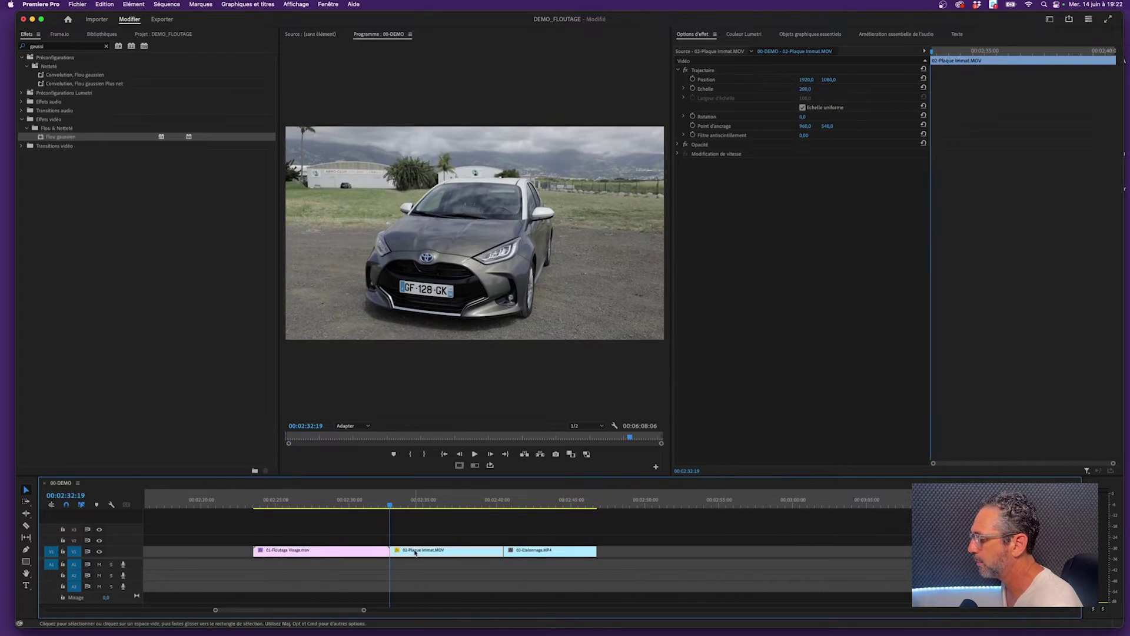
scroll(500, 532, up, 4)
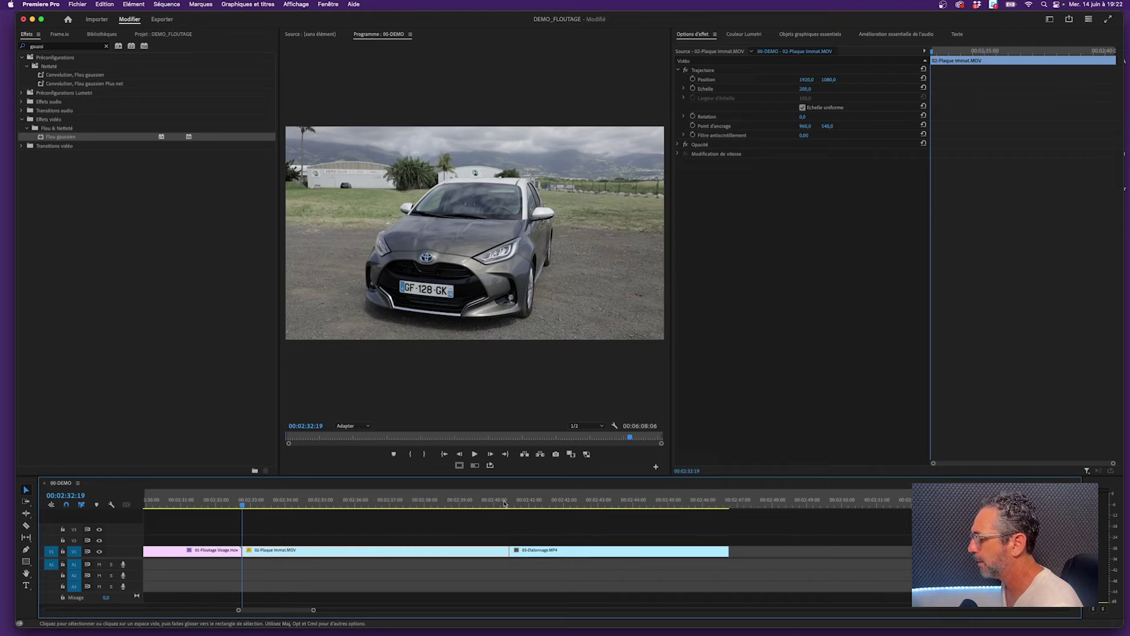
scroll(483, 512, left, 4)
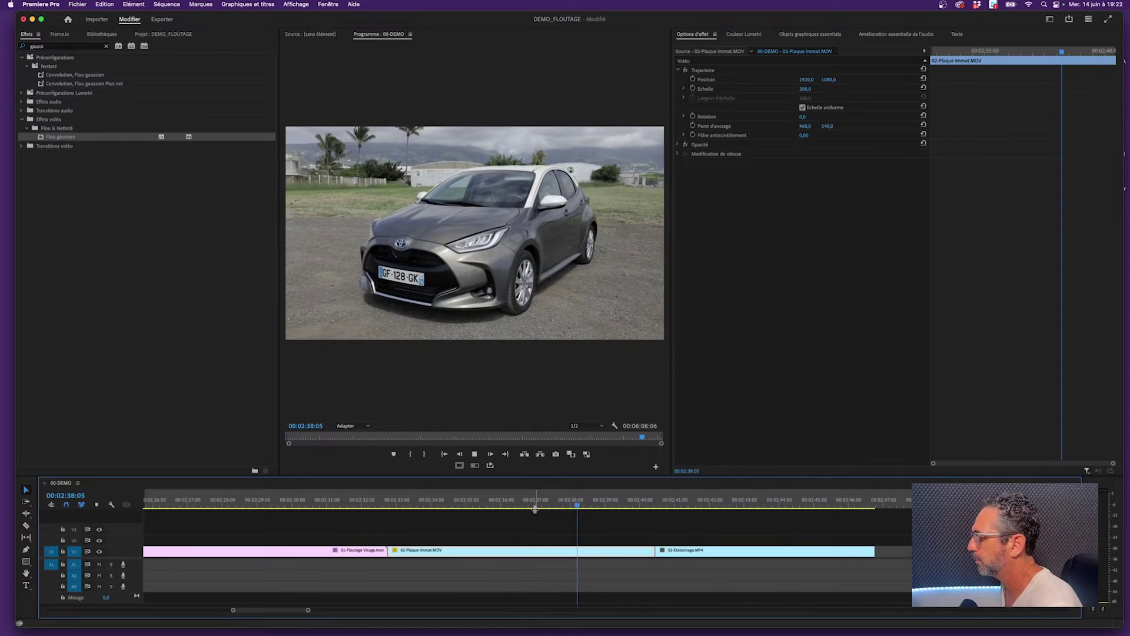
Preview the car footage in an enlarged Program monitor.
key(space)
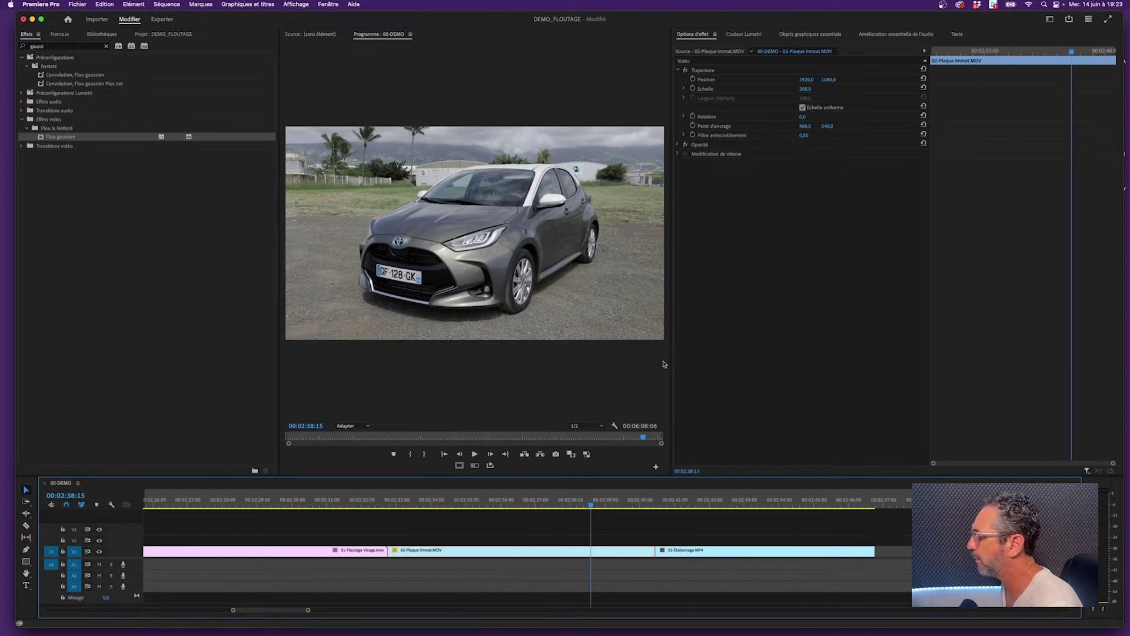
drag(671, 364, 808, 364)
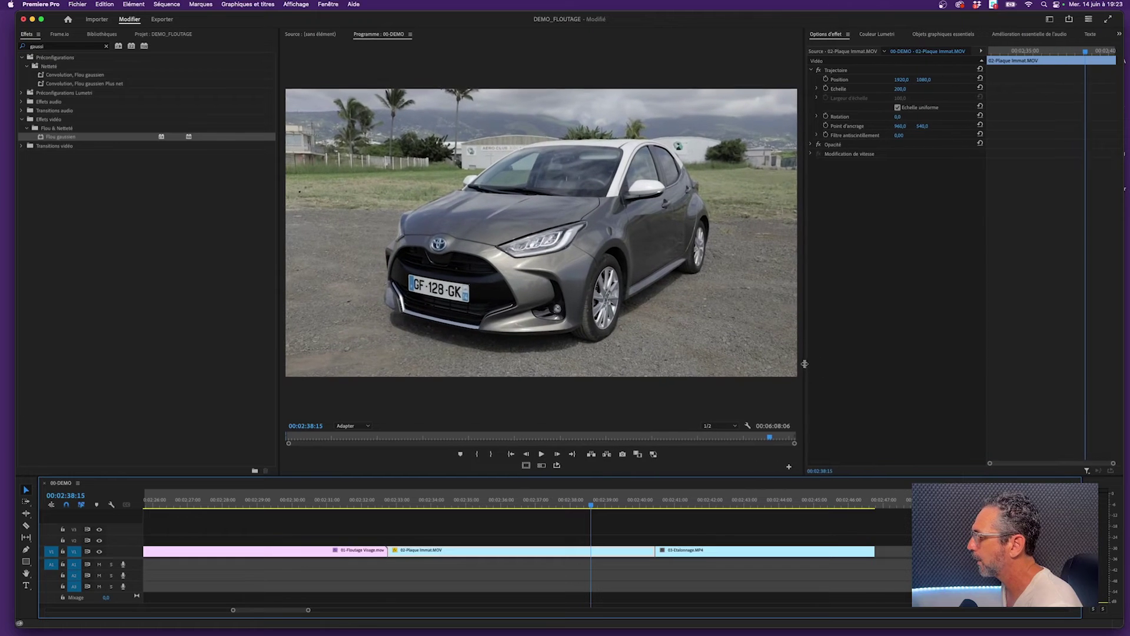
click(623, 506)
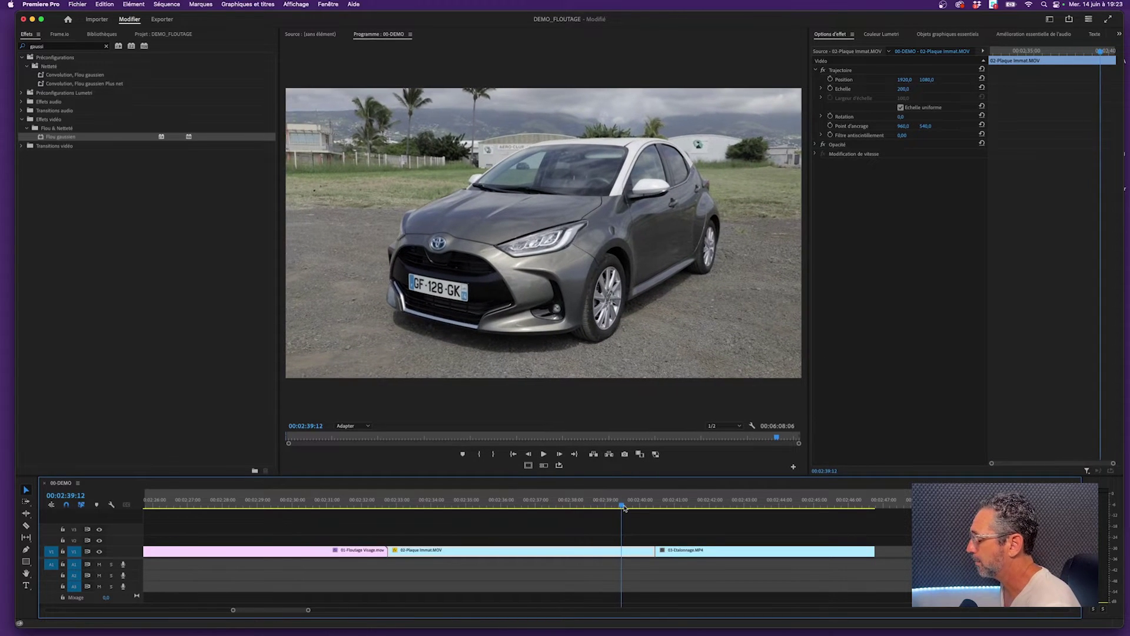
mouse_move(624, 508)
mouse_down()
mouse_move(640, 509)
mouse_move(388, 510)
mouse_up()
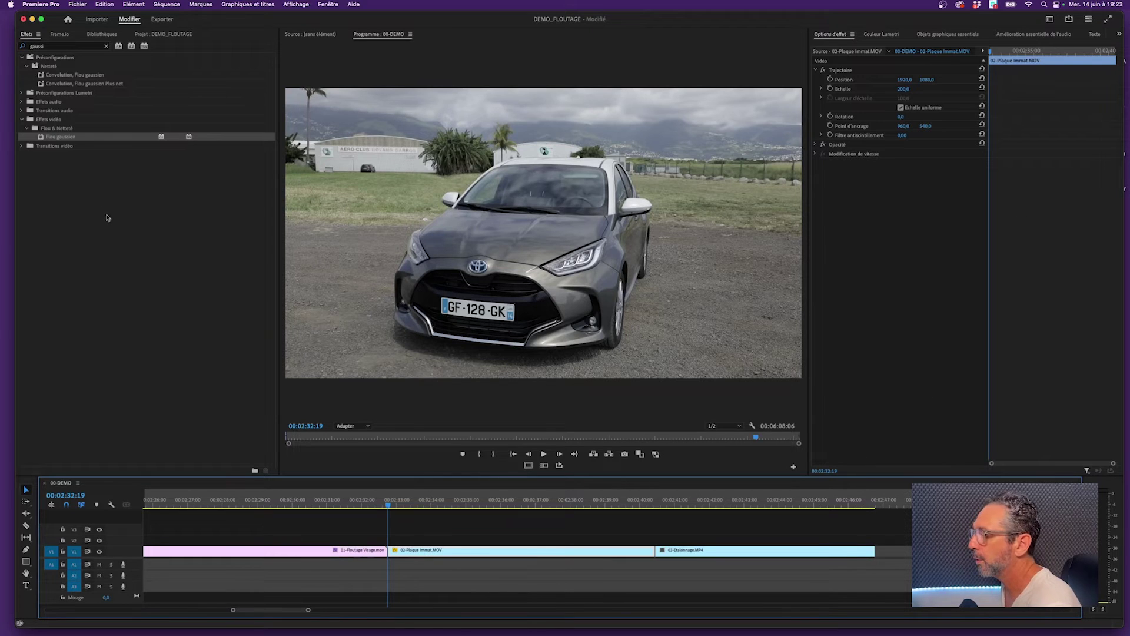
Apply Flou gaussien to the 02-Plaque Immat.MOV car clip.
drag(70, 139, 436, 560)
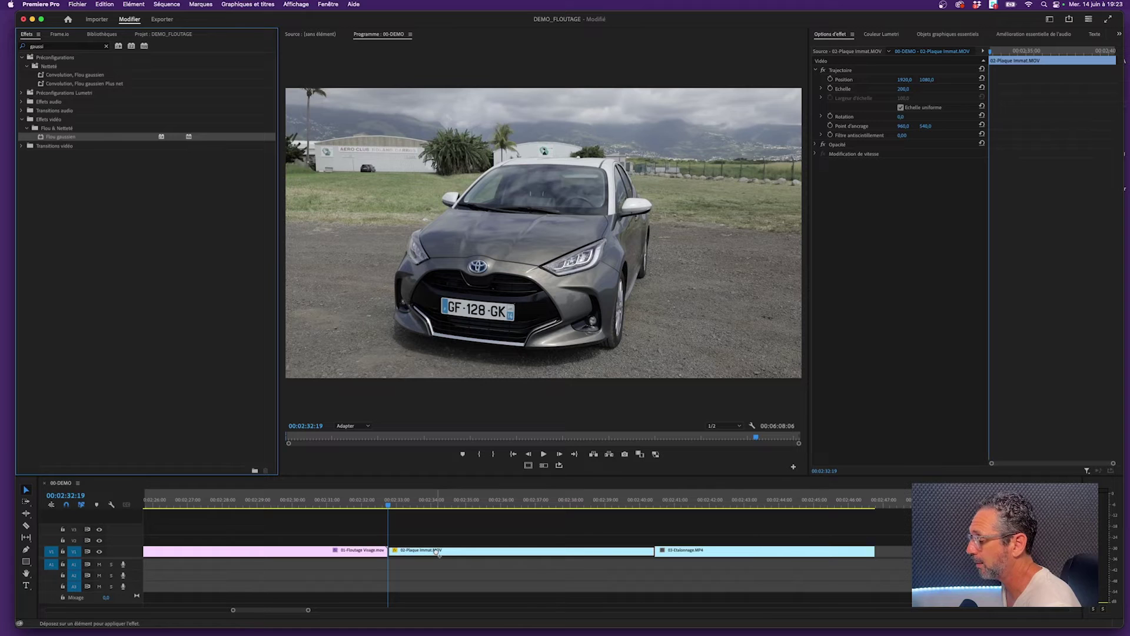
drag(438, 552, 435, 551)
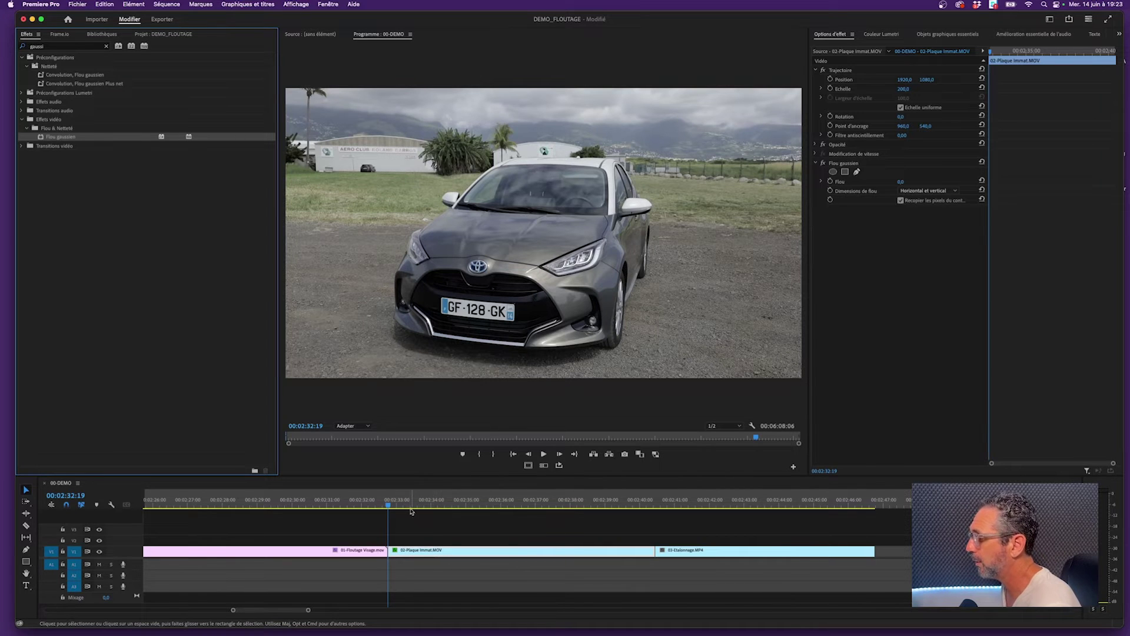
click(392, 507)
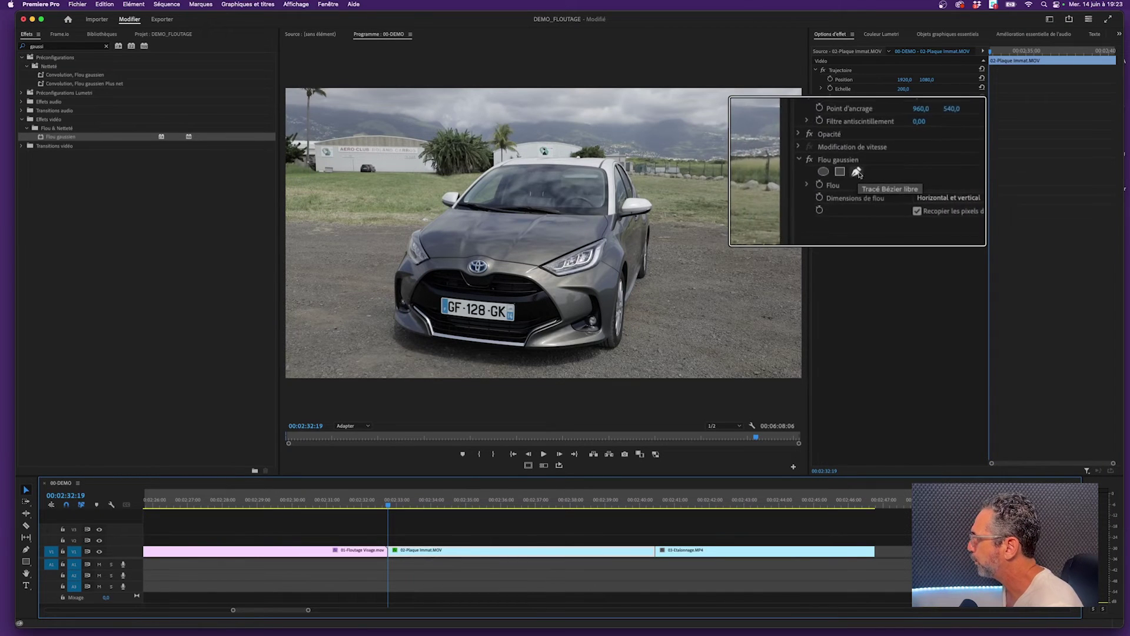
Draw a closed Bézier mask around the corners of the license plate.
click(858, 172)
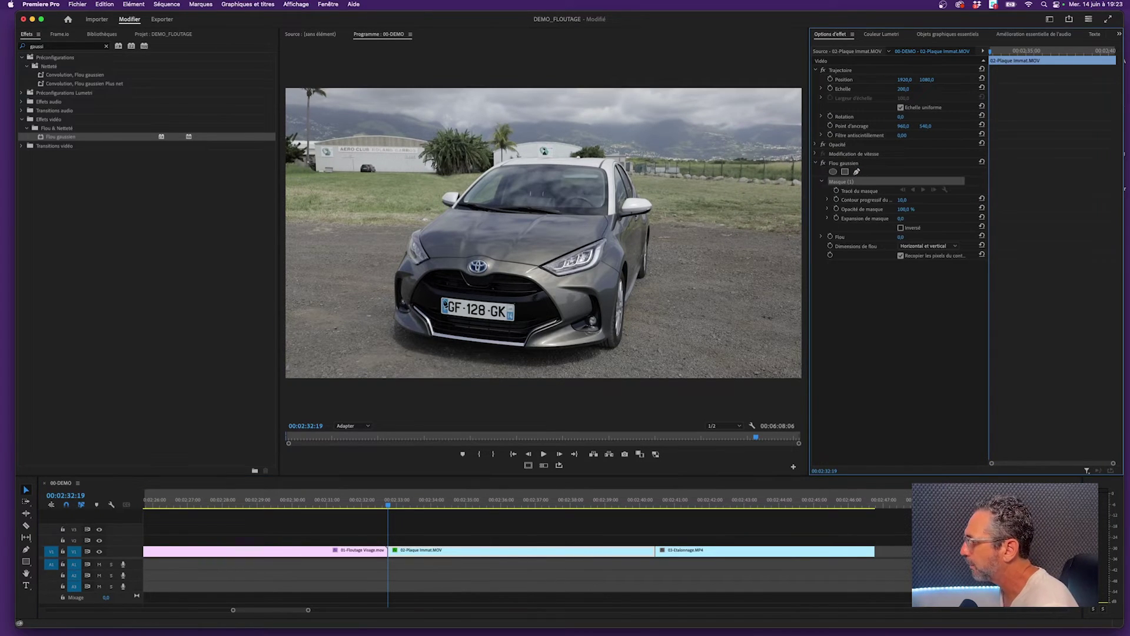
click(440, 298)
click(441, 317)
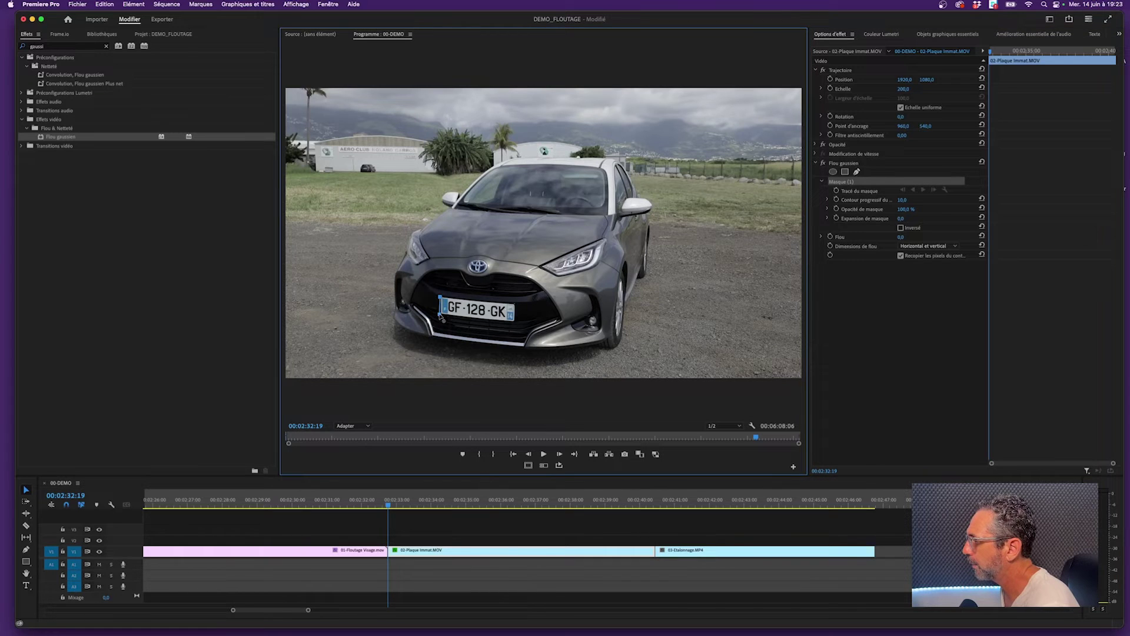
click(515, 319)
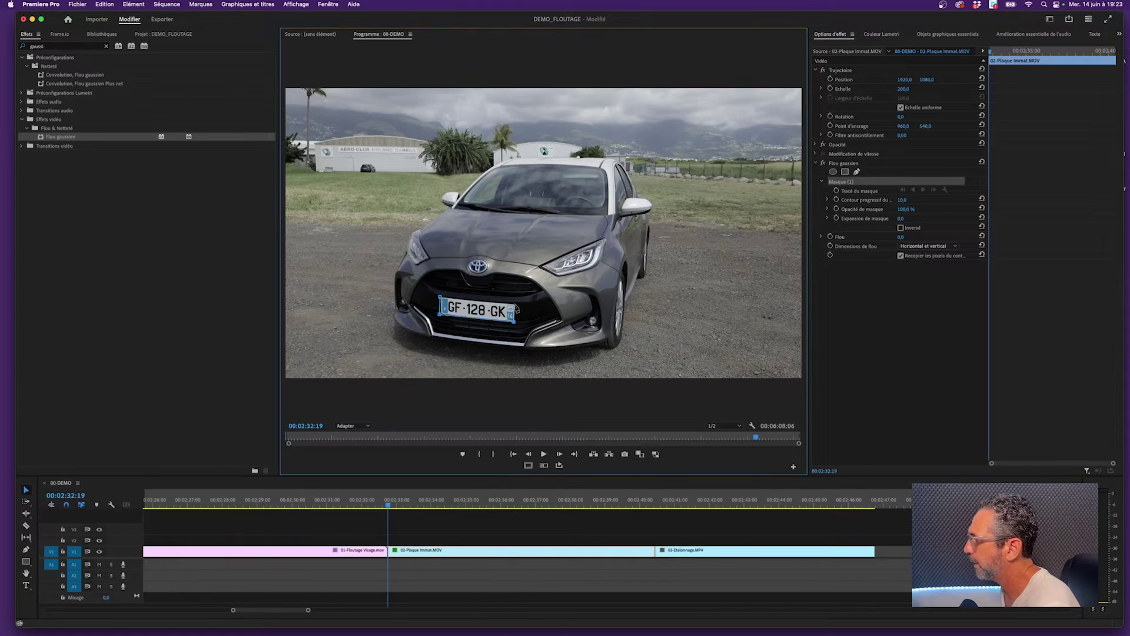
click(440, 298)
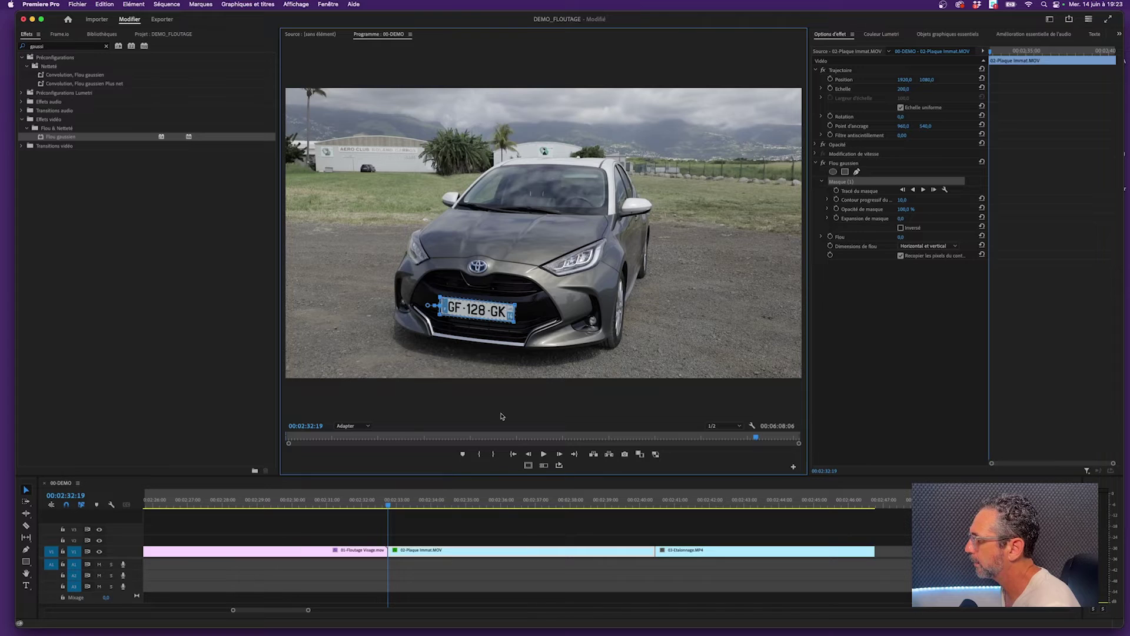
Raise the plate blur amount to 29 and scrub to check, returning to the clip start.
drag(901, 238, 918, 238)
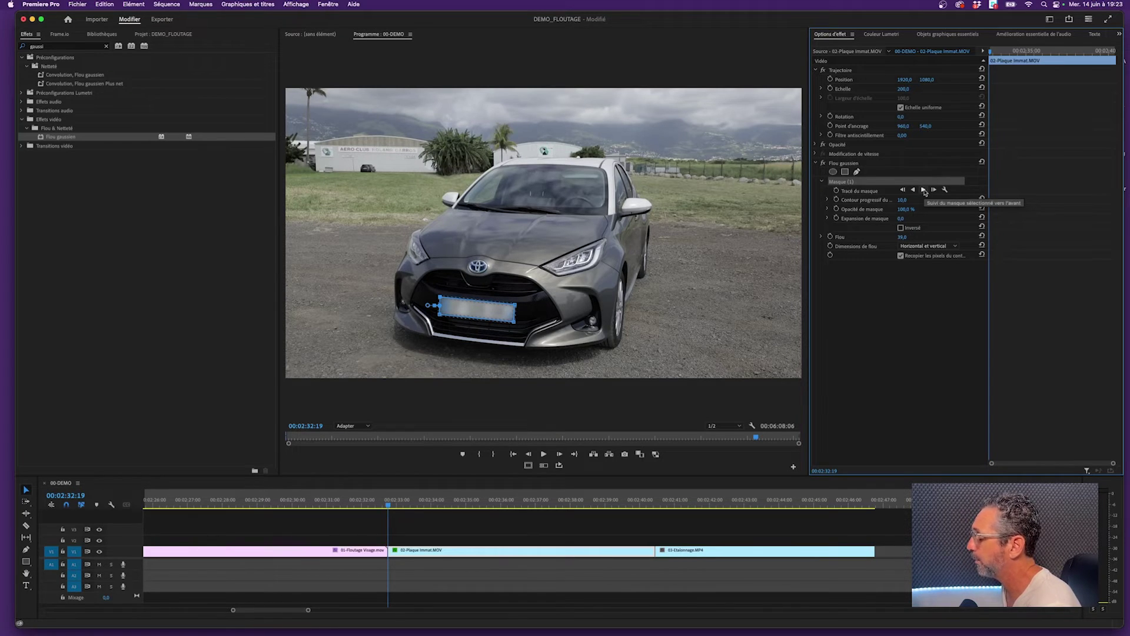
click(638, 505)
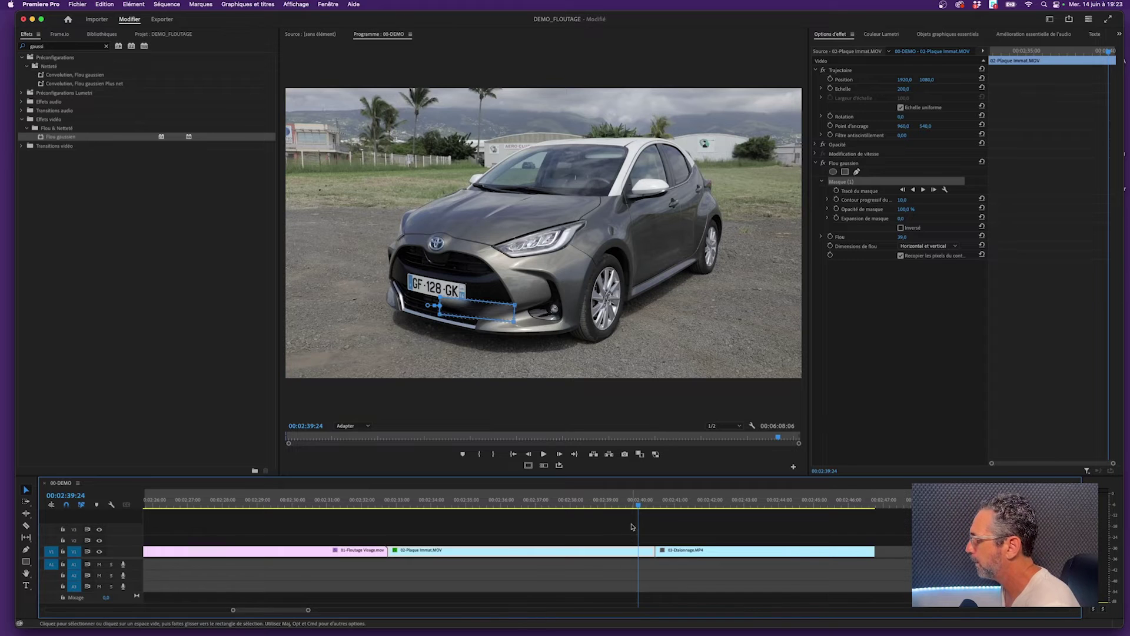
drag(638, 504, 388, 504)
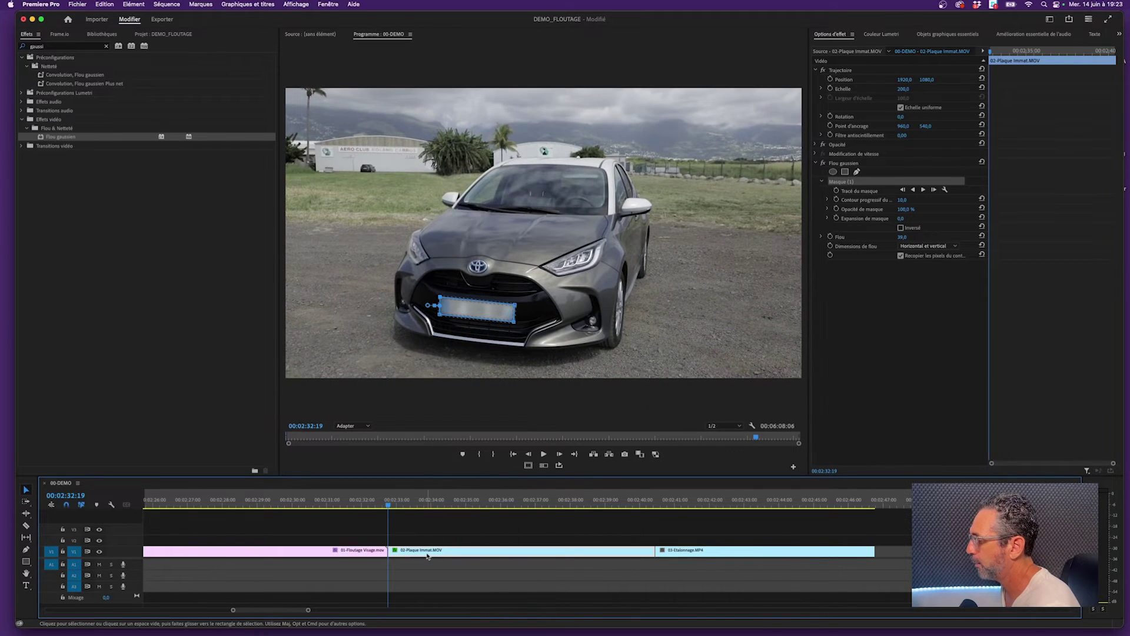
Track the plate mask forward through the car clip and return to its start.
click(924, 190)
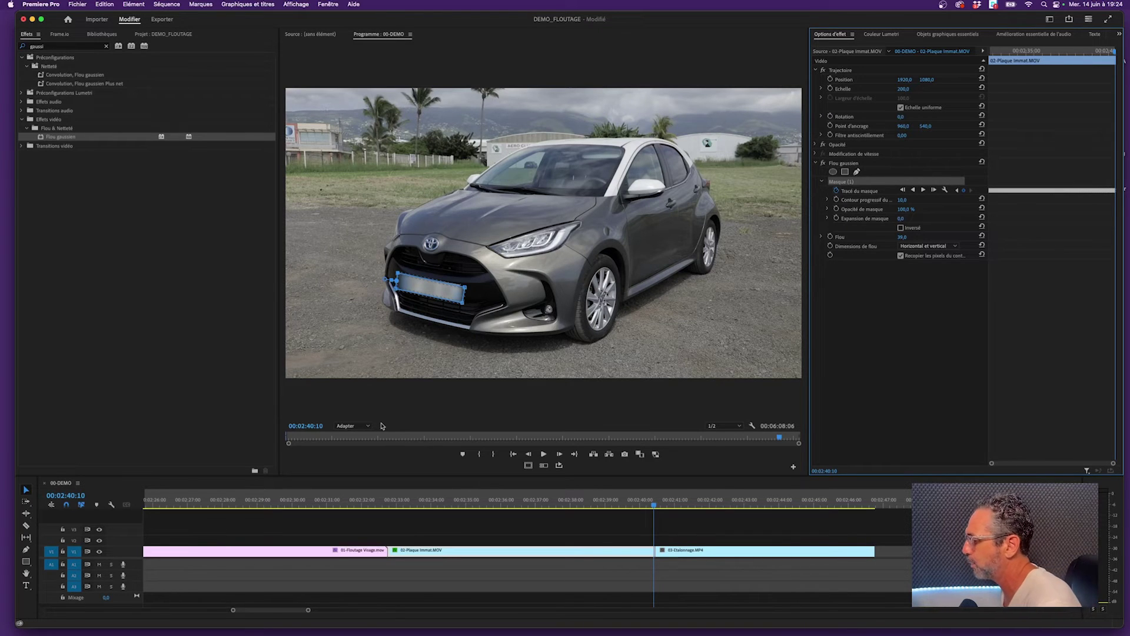
drag(430, 511, 393, 511)
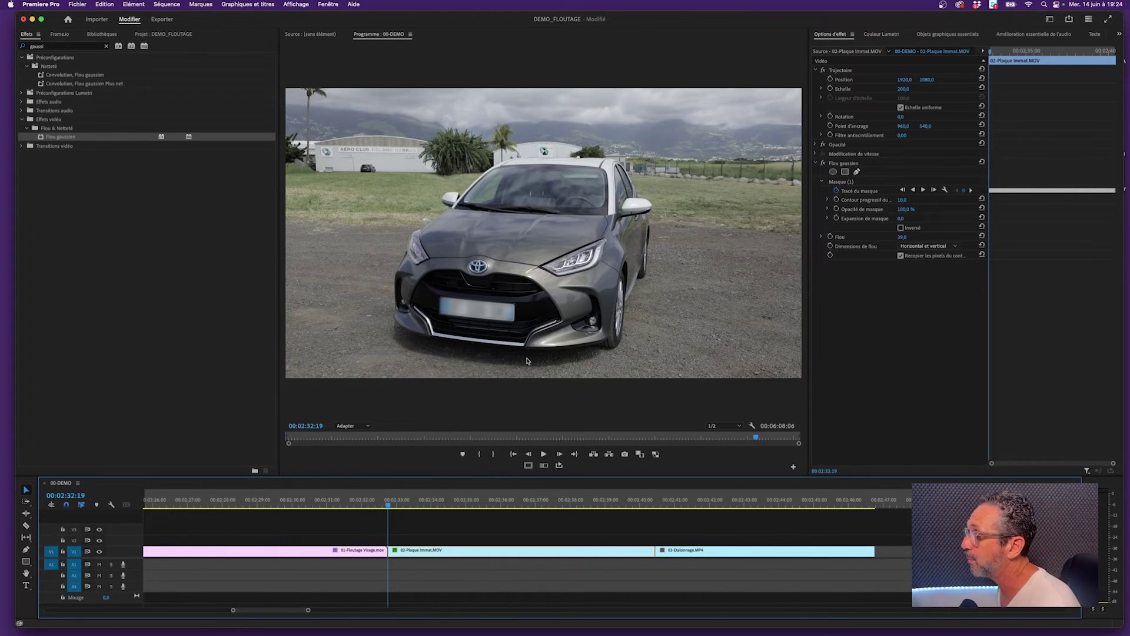
Play back the car clip to check the tracked plate blur.
key(space)
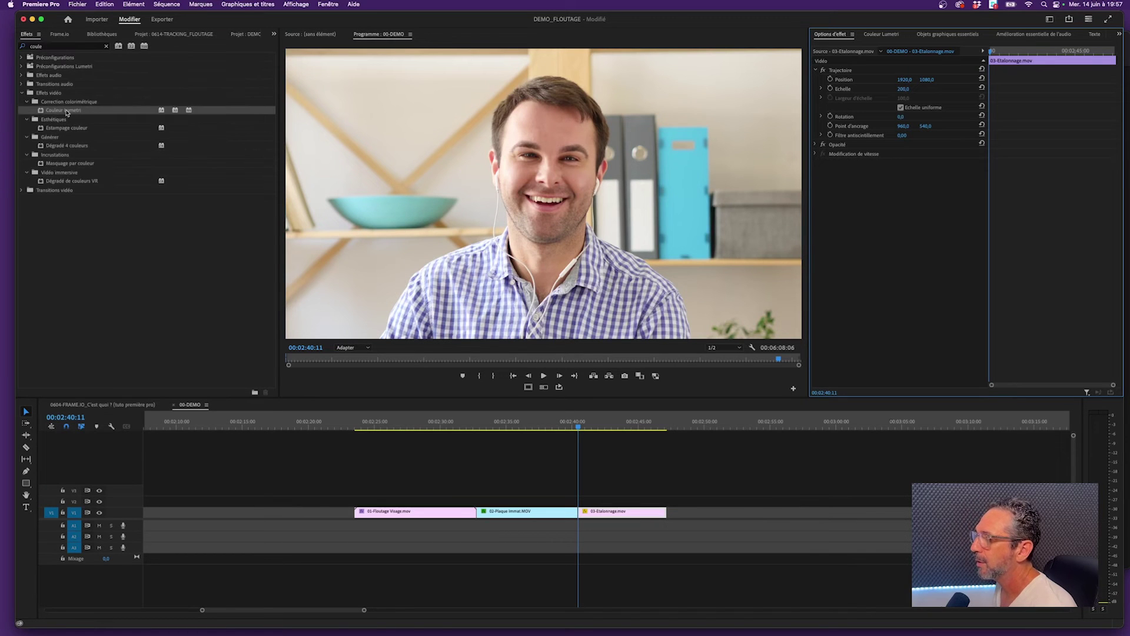
Apply Couleur Lumetri to 03-Etalonnage.mov and start a pen mask along the man's shoulder.
drag(67, 111, 602, 512)
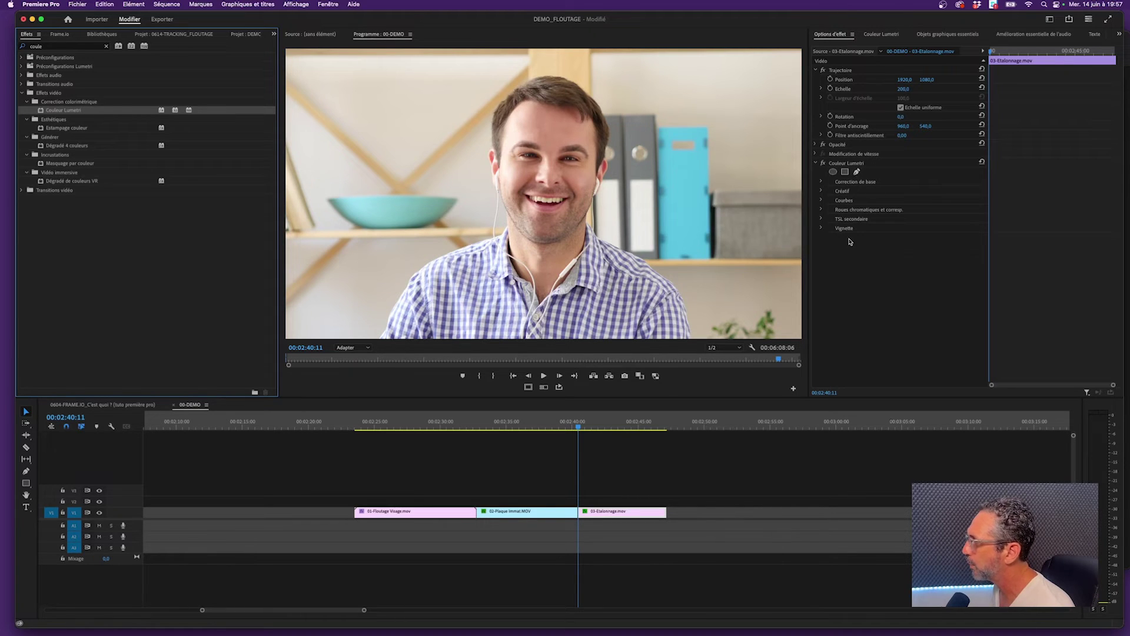
click(857, 172)
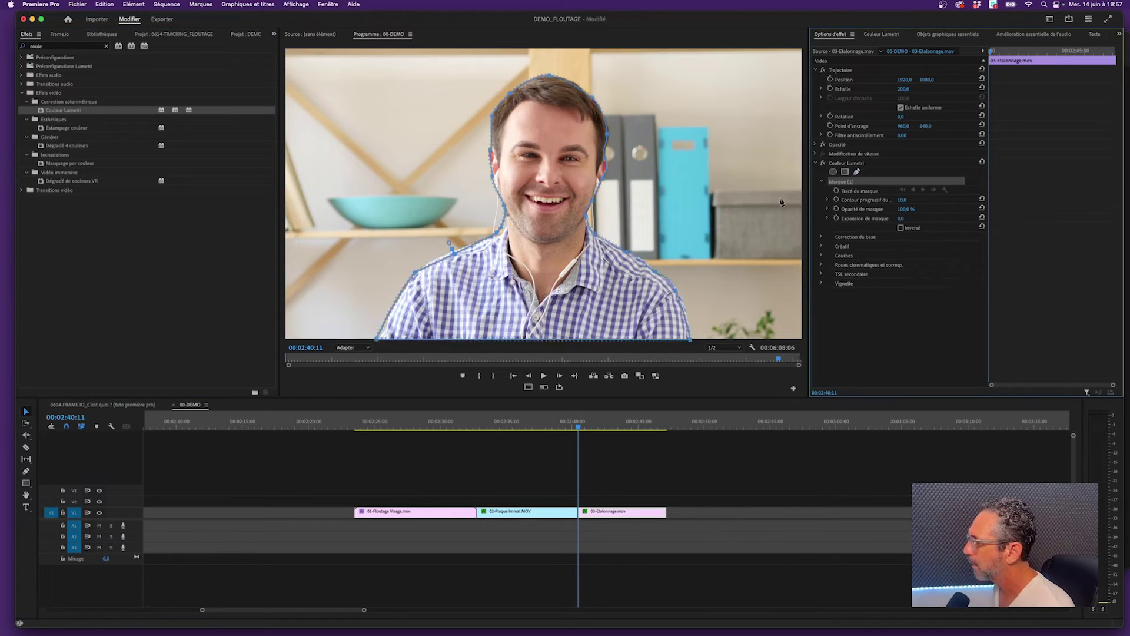
click(378, 338)
click(412, 275)
click(500, 234)
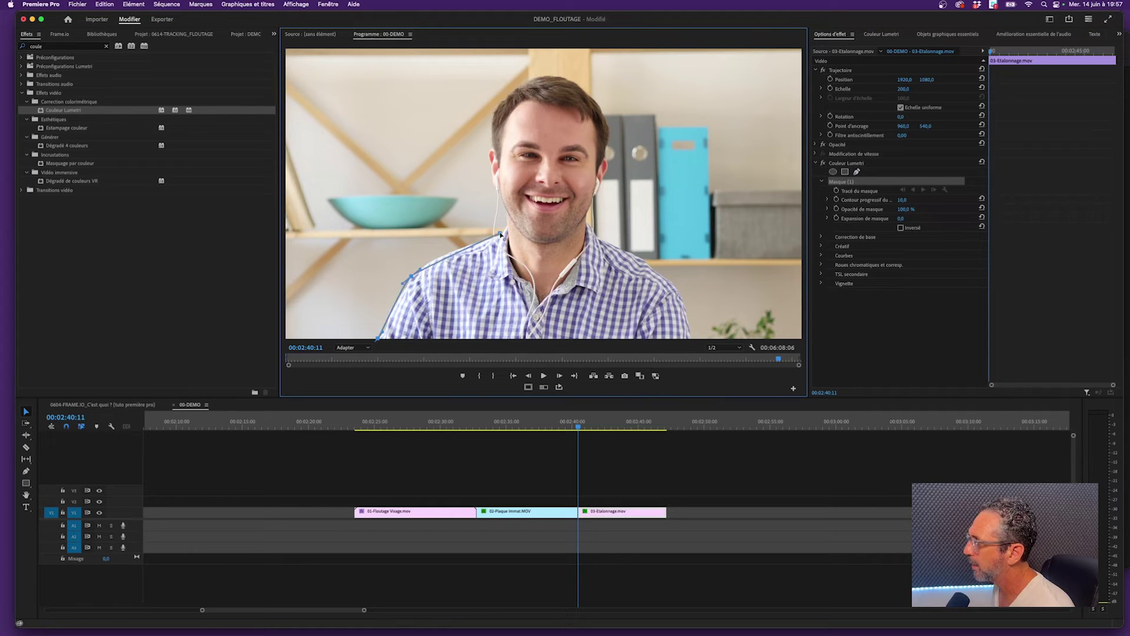
Extend the mask up the neck toward the ear, then undo and delete it.
click(507, 208)
click(501, 198)
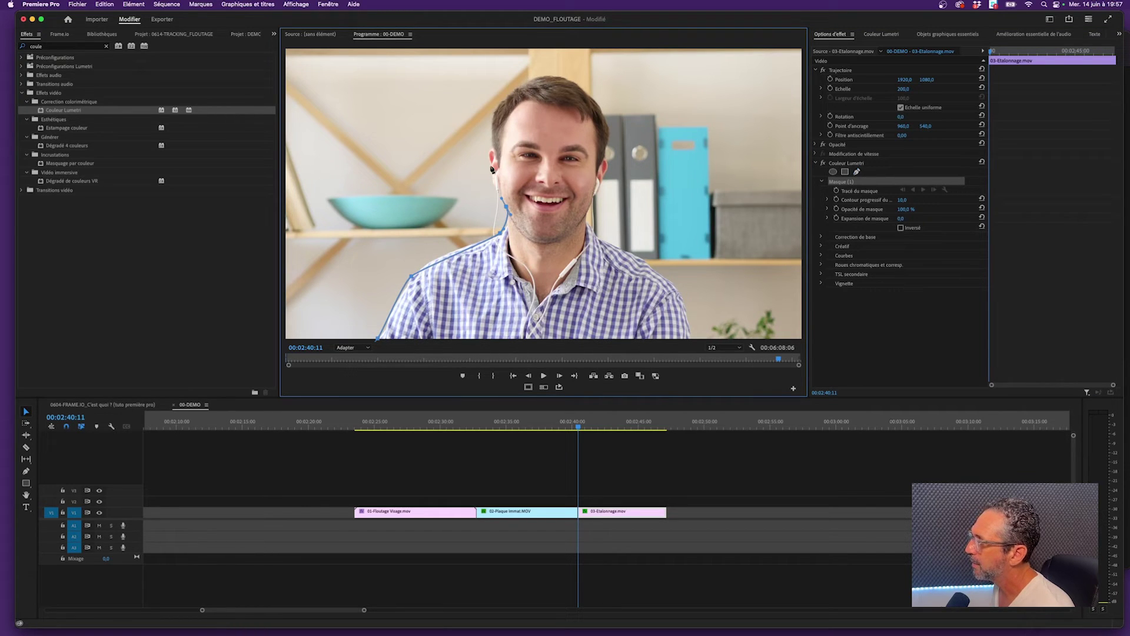
click(492, 164)
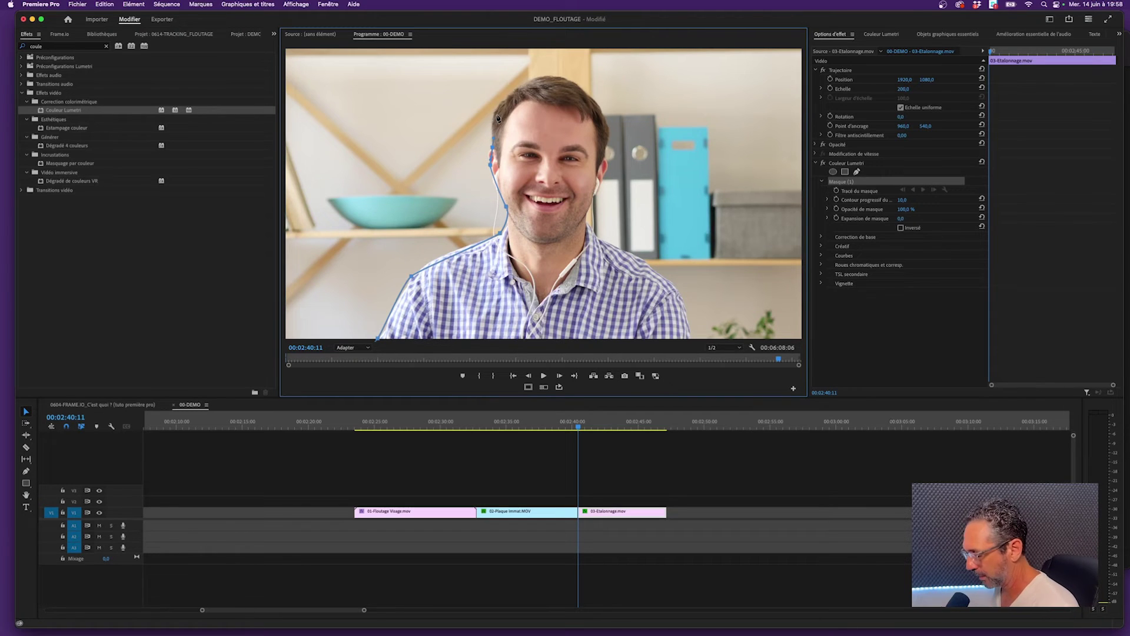
key(super+z)
key(super+z)
key(super+z)
key(super+z)
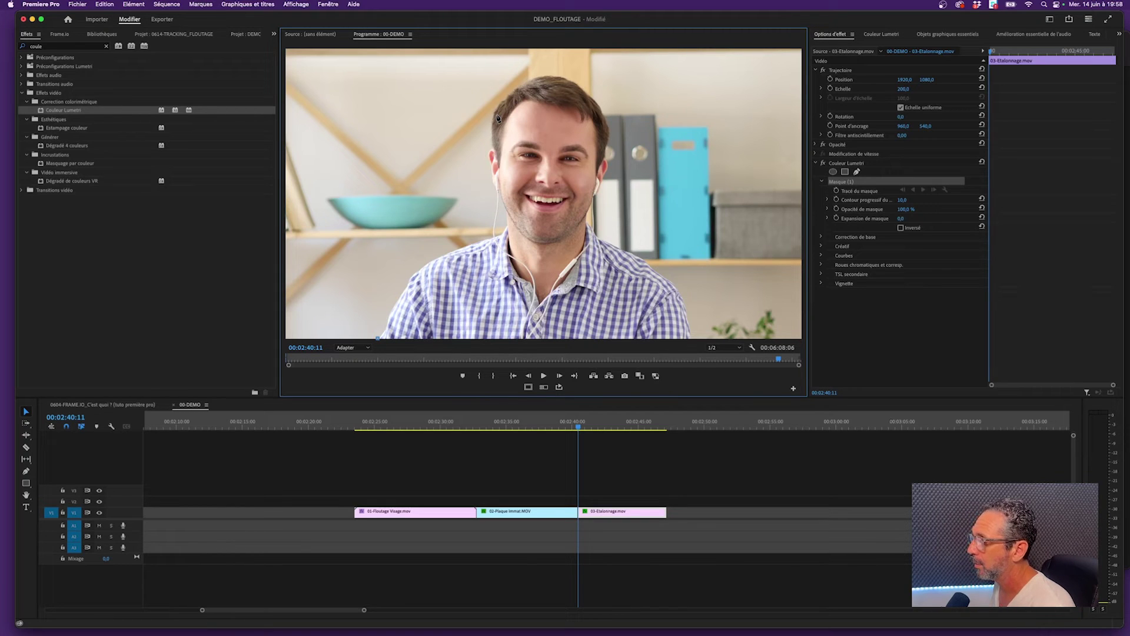
key(super+z)
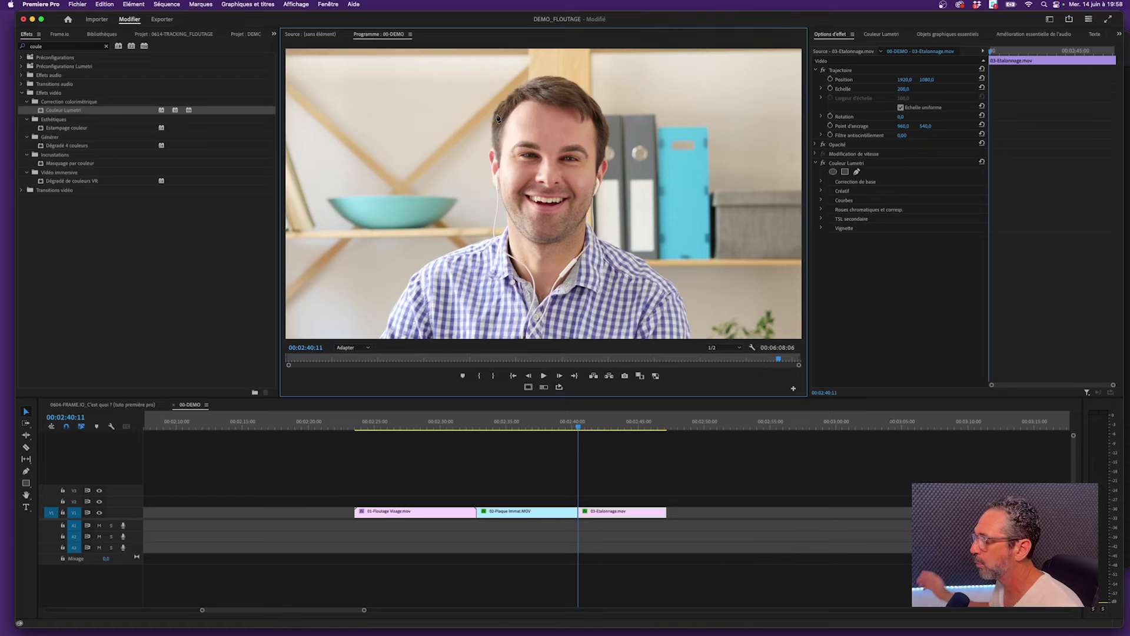
Add an ellipse mask to Couleur Lumetri over the man's face with feather 110,3.
click(600, 430)
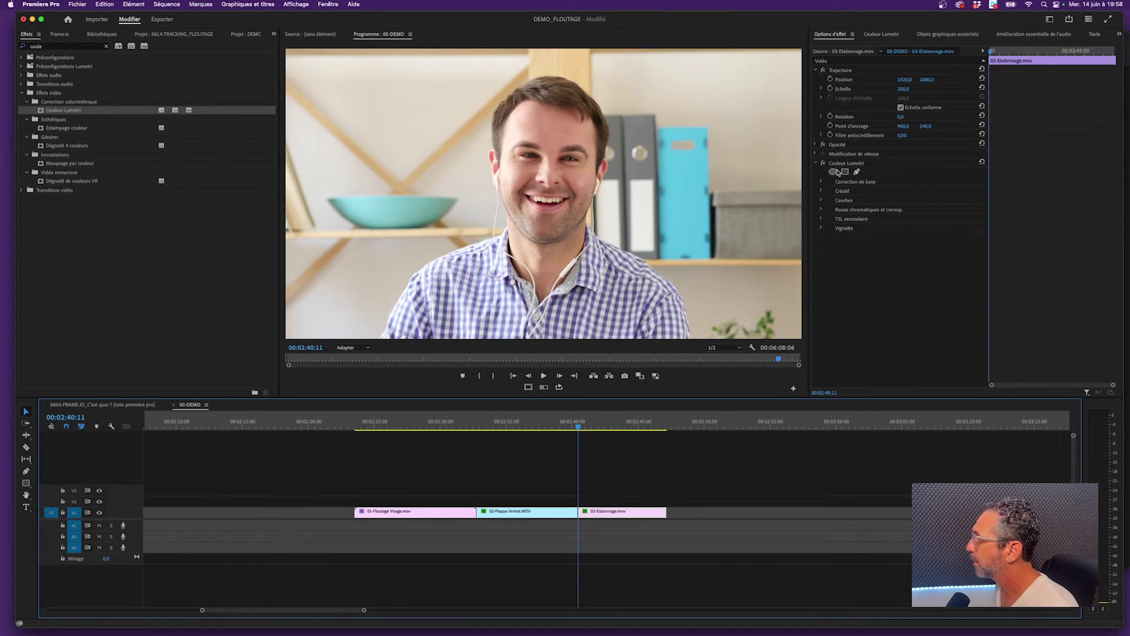
click(833, 171)
drag(549, 200, 552, 158)
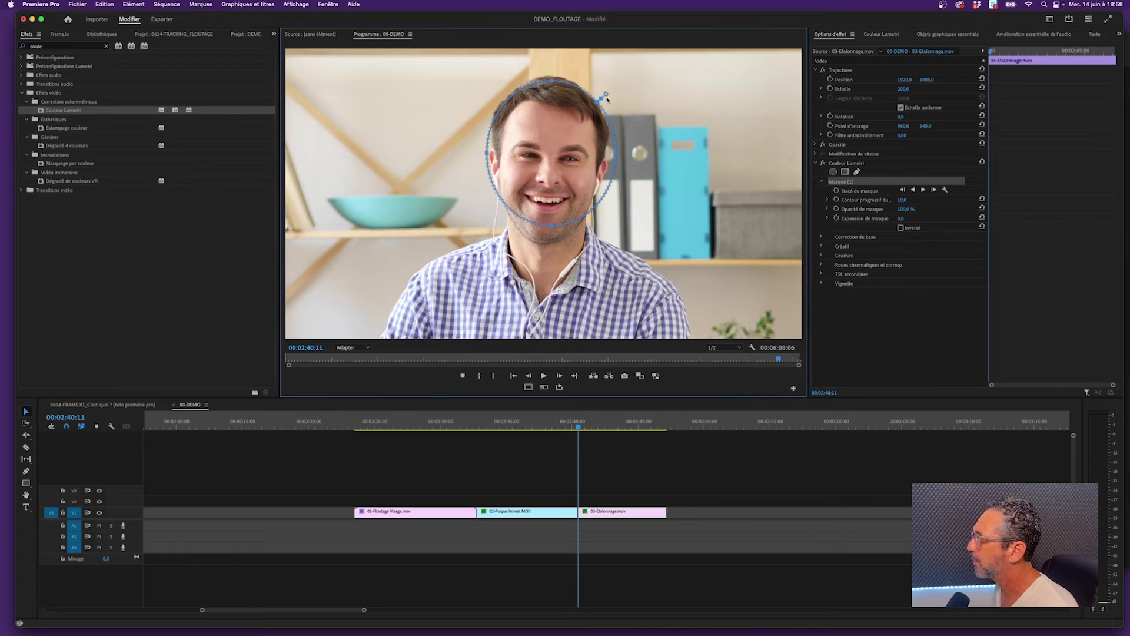
drag(610, 91, 617, 84)
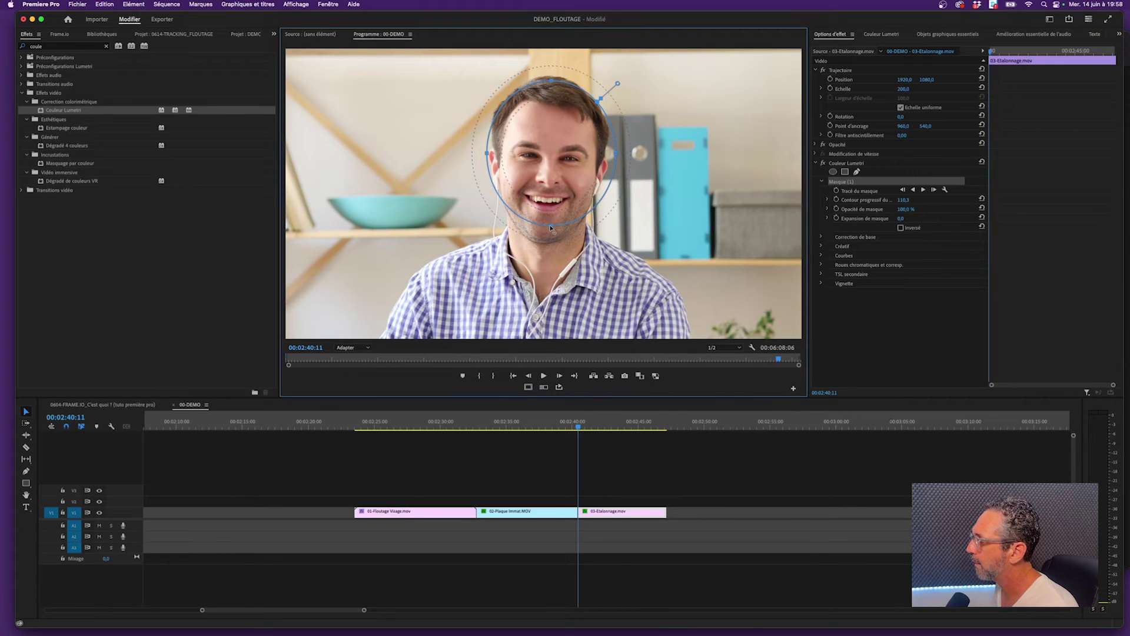
Reshape the ellipse to fit the face from top of head to chin.
drag(551, 226, 548, 248)
drag(487, 154, 480, 165)
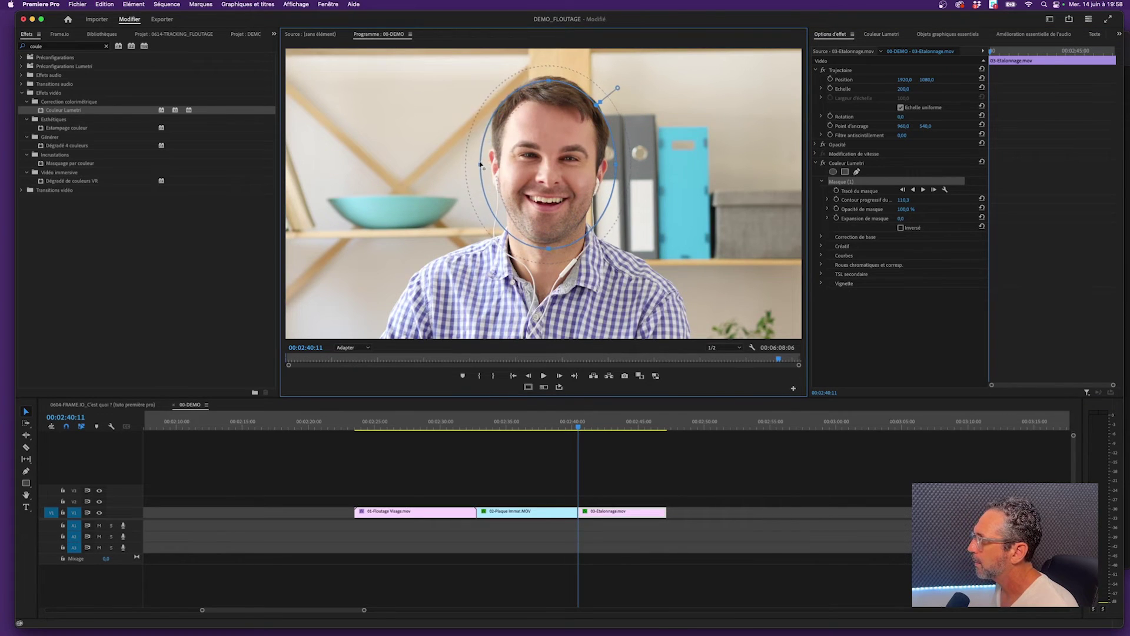
drag(616, 165, 620, 165)
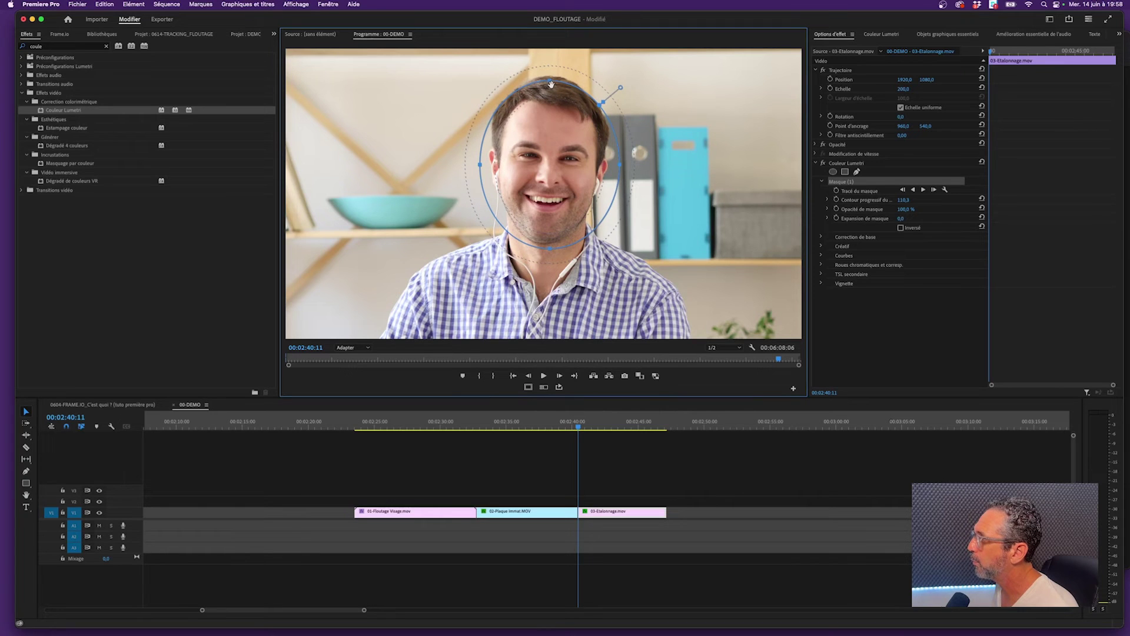
drag(552, 79, 551, 75)
drag(479, 162, 481, 162)
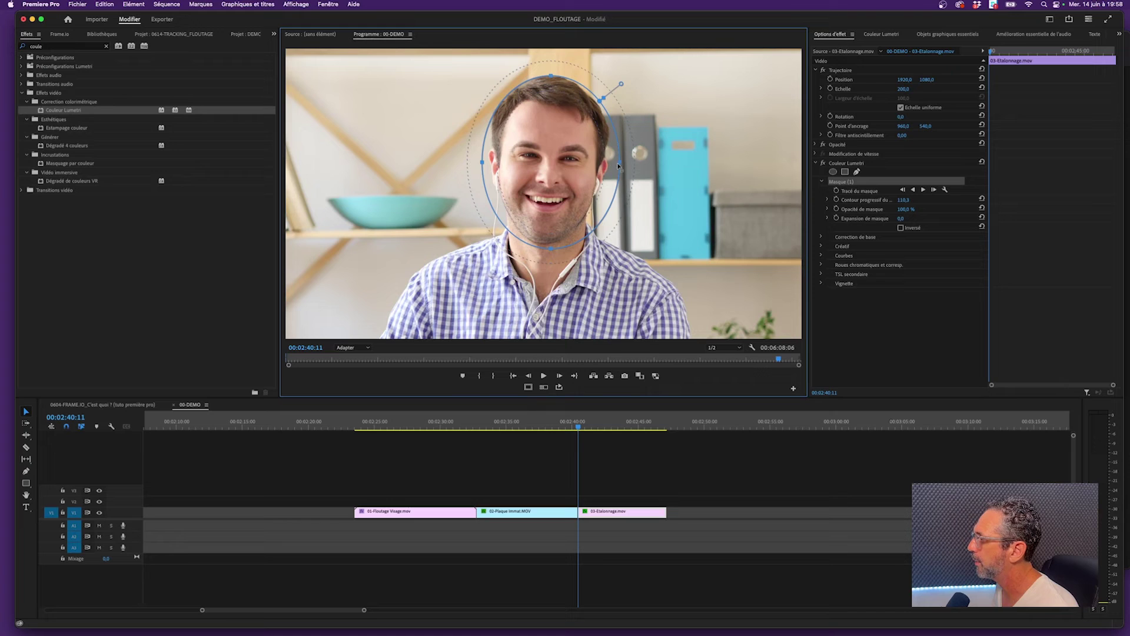
drag(618, 164, 613, 164)
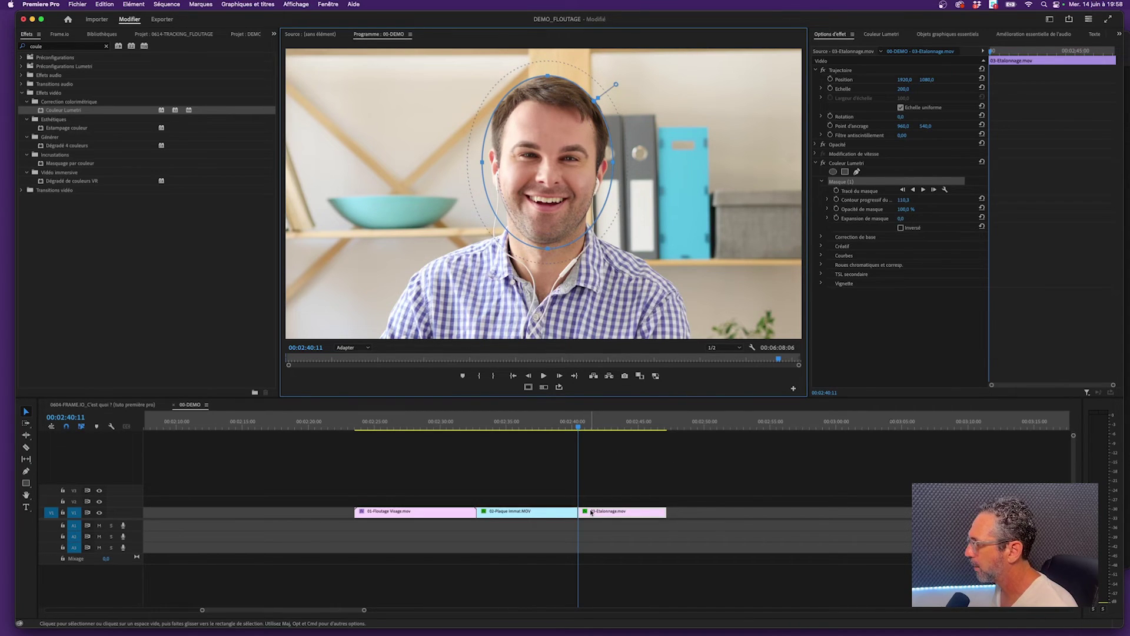
Zoom the timeline to the three clips and track the Lumetri face ellipse forward.
scroll(591, 512, up, 2)
scroll(591, 512, down, 10)
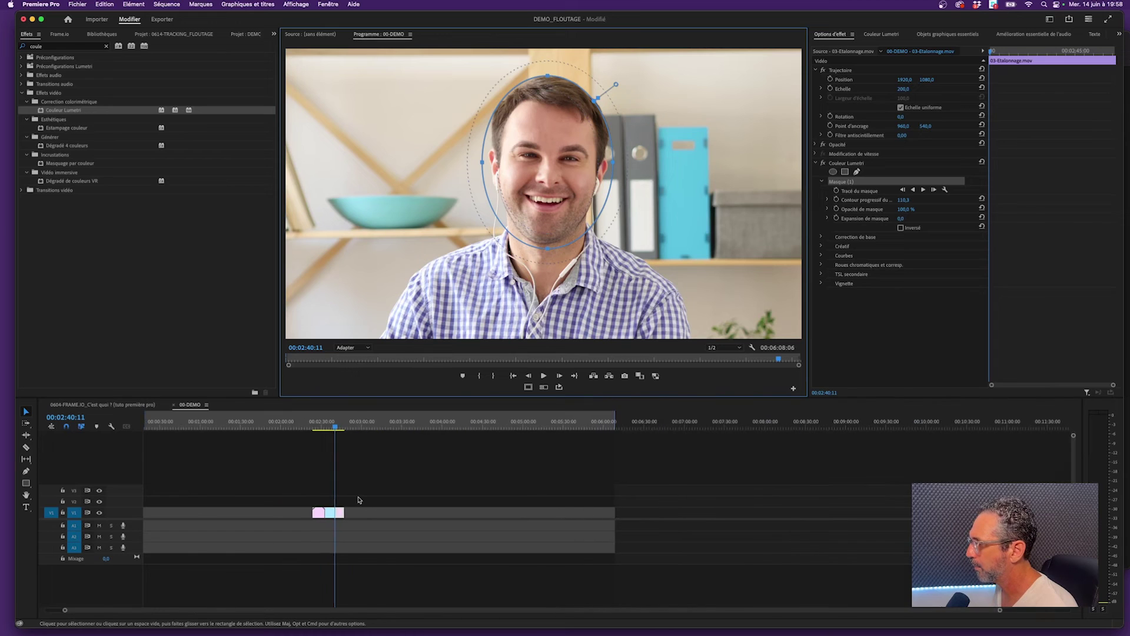
scroll(359, 500, up, 10)
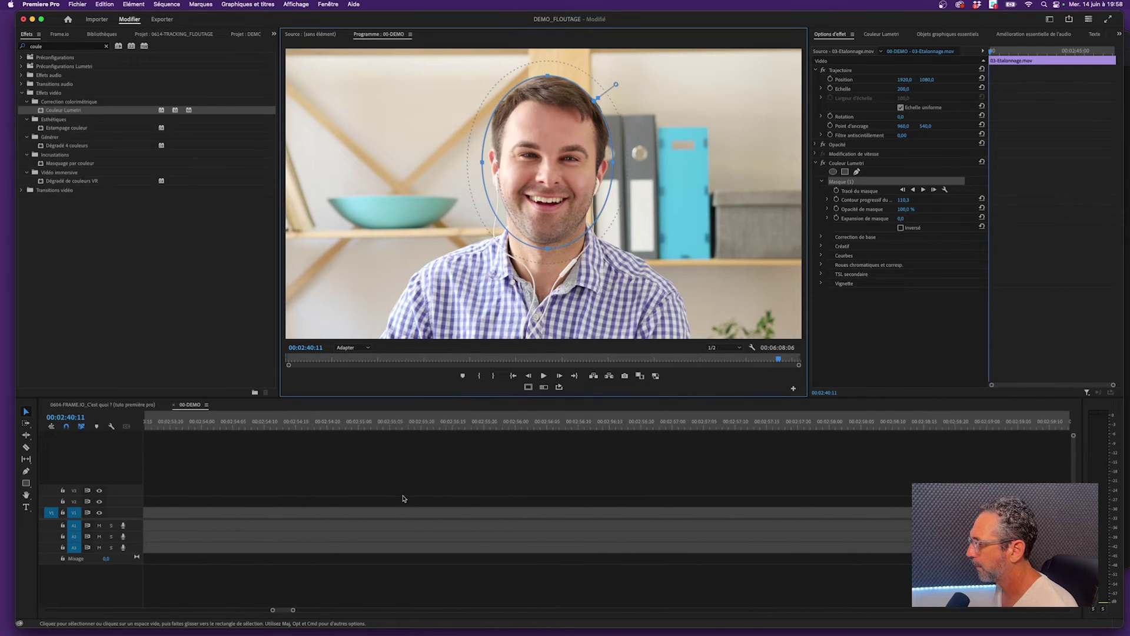
drag(294, 610, 346, 610)
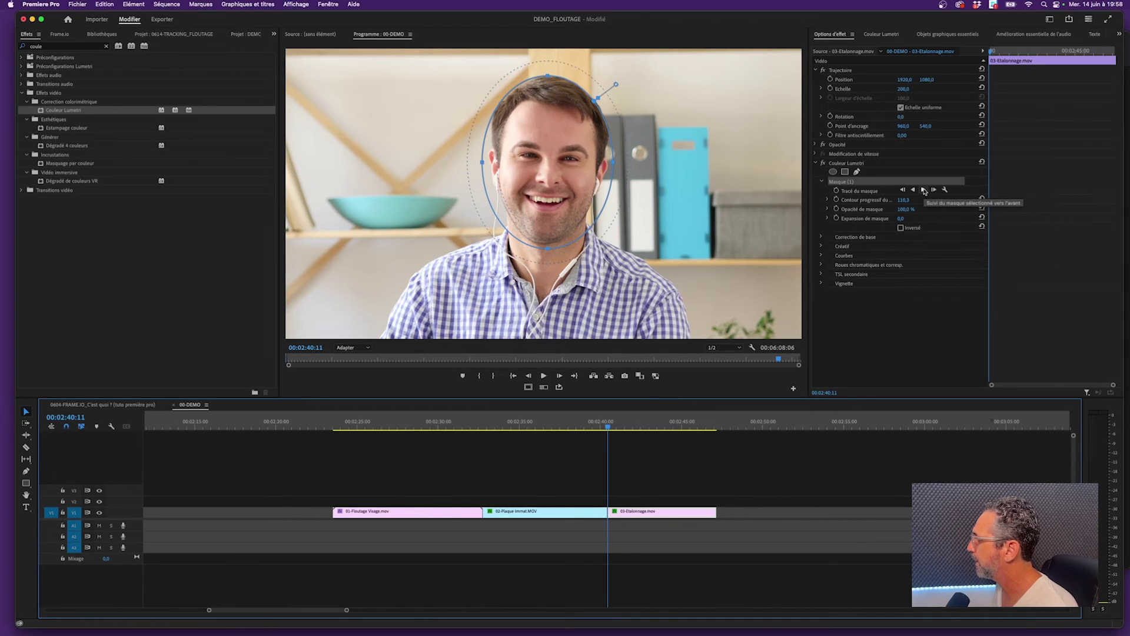
click(924, 190)
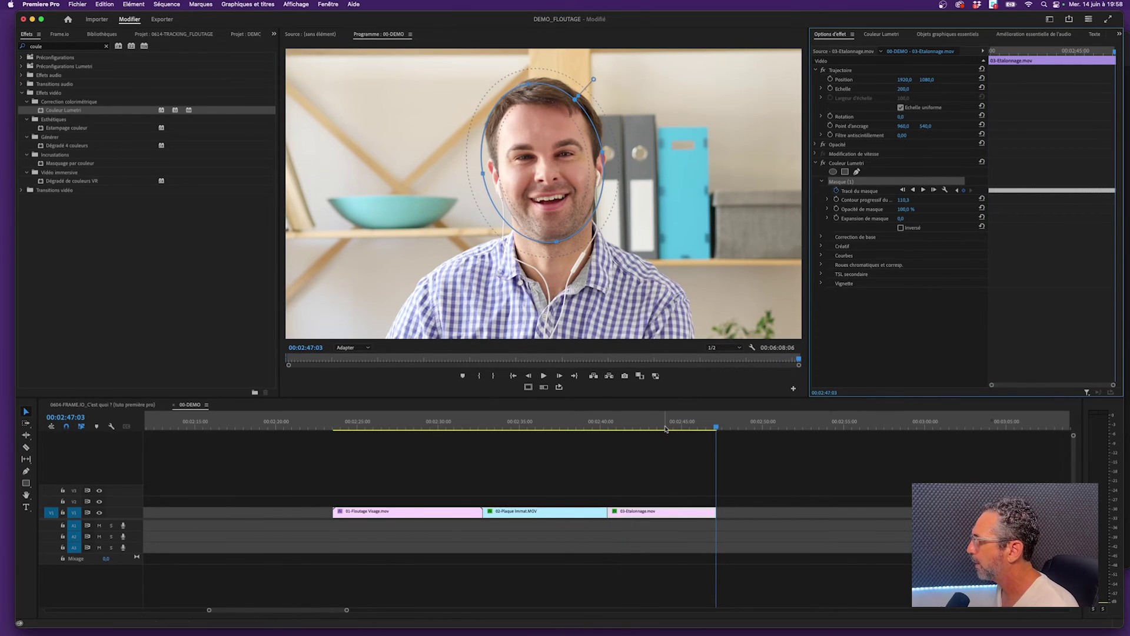
Scrub and play the clip to verify the mask follows the face, then return to its start.
drag(666, 429, 614, 433)
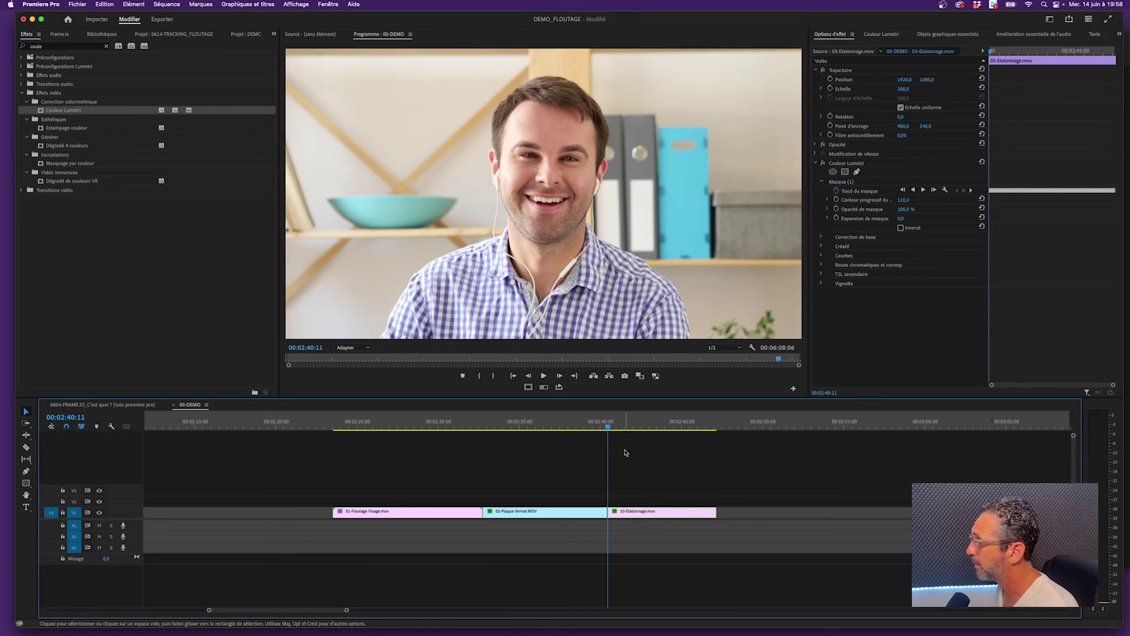
key(space)
key(space)
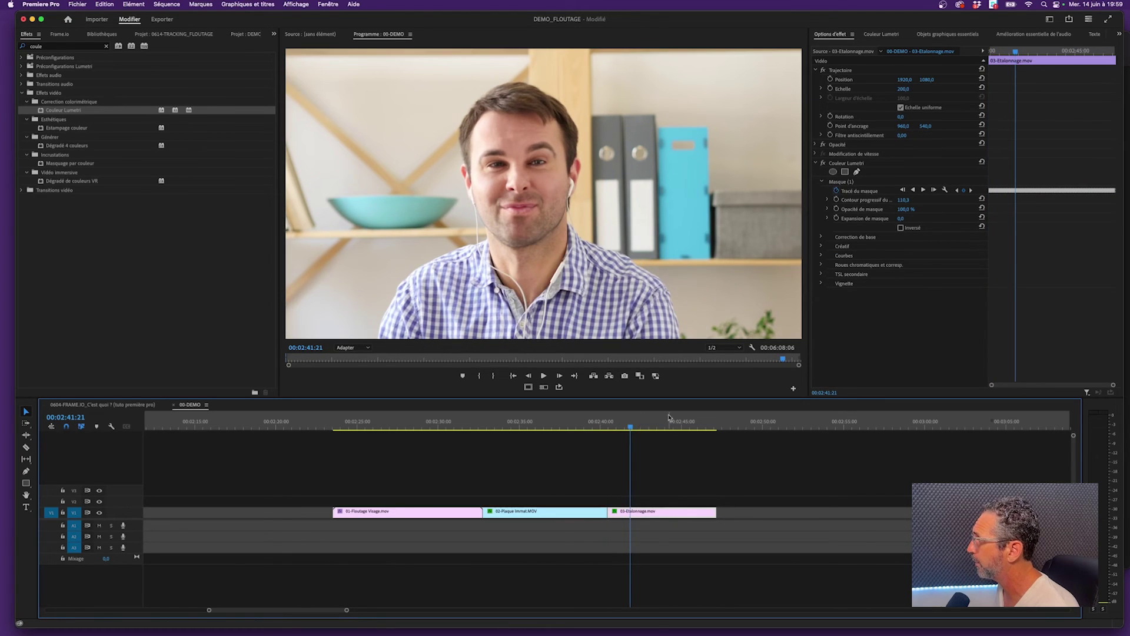
key(Up)
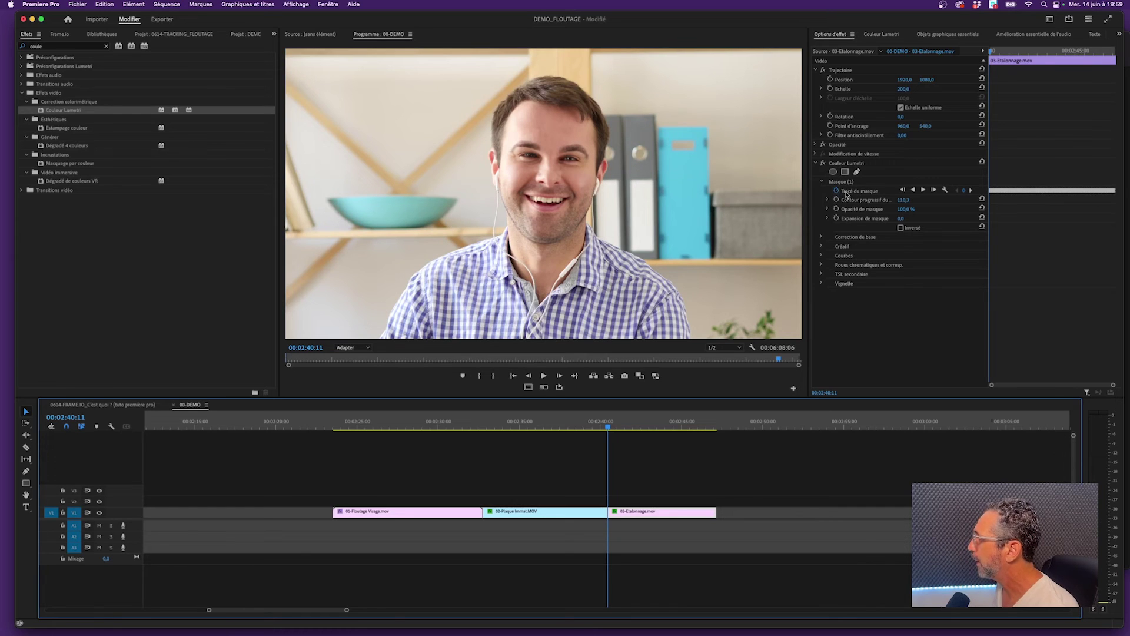
Open Lumetri Color's Basic Correction and nudge Exposure slightly brighter, then return to Effect Controls.
click(883, 36)
click(830, 75)
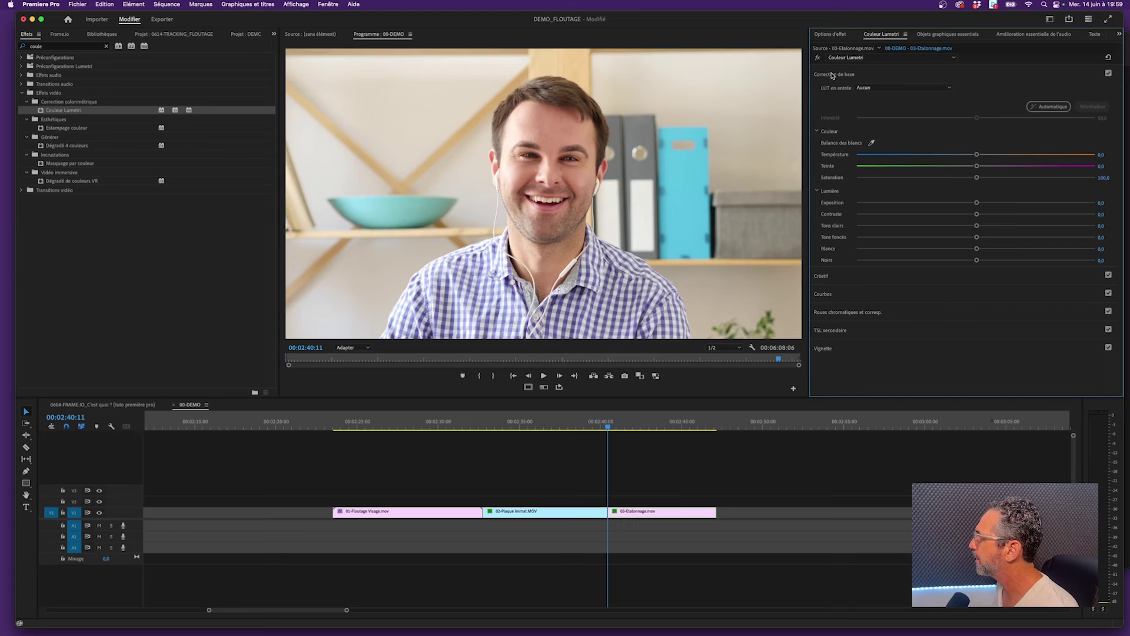
drag(977, 203, 982, 203)
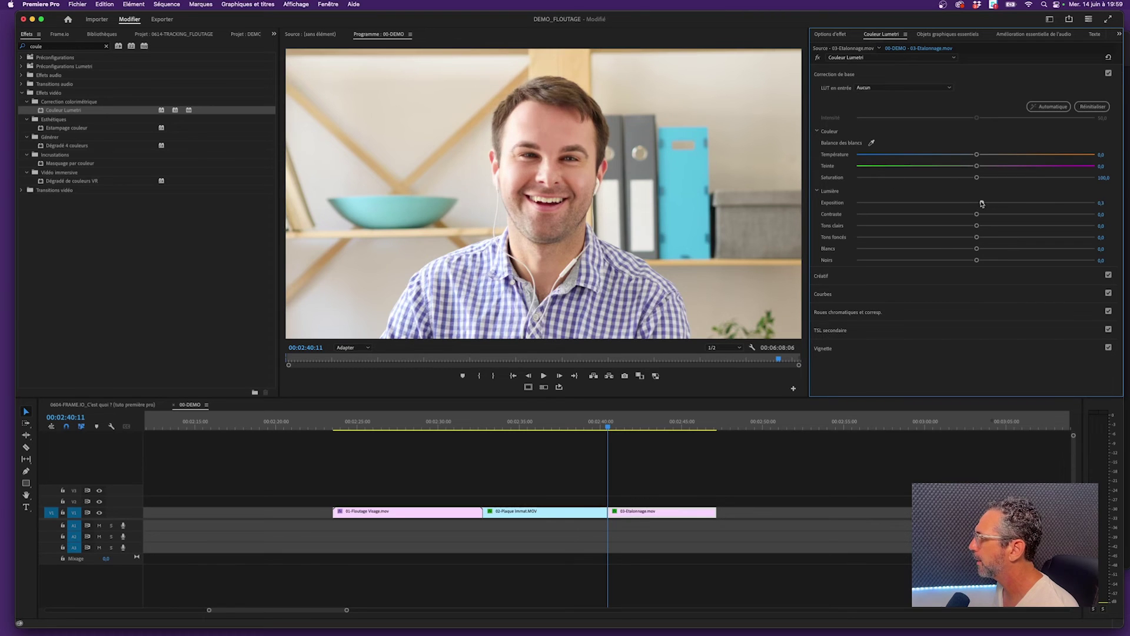
click(831, 74)
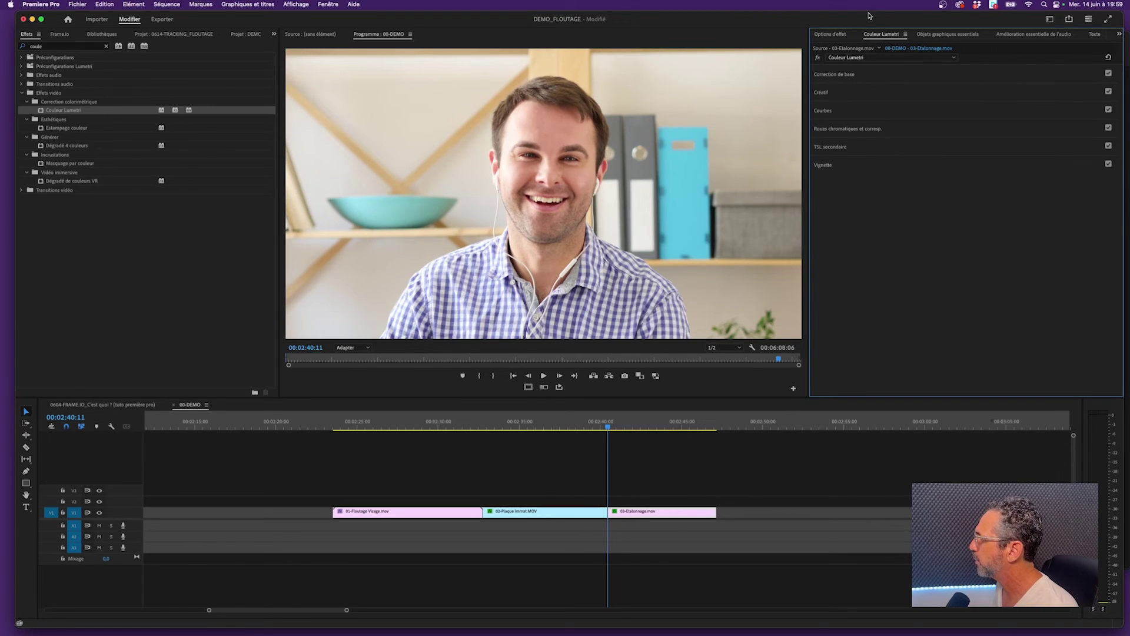
click(833, 37)
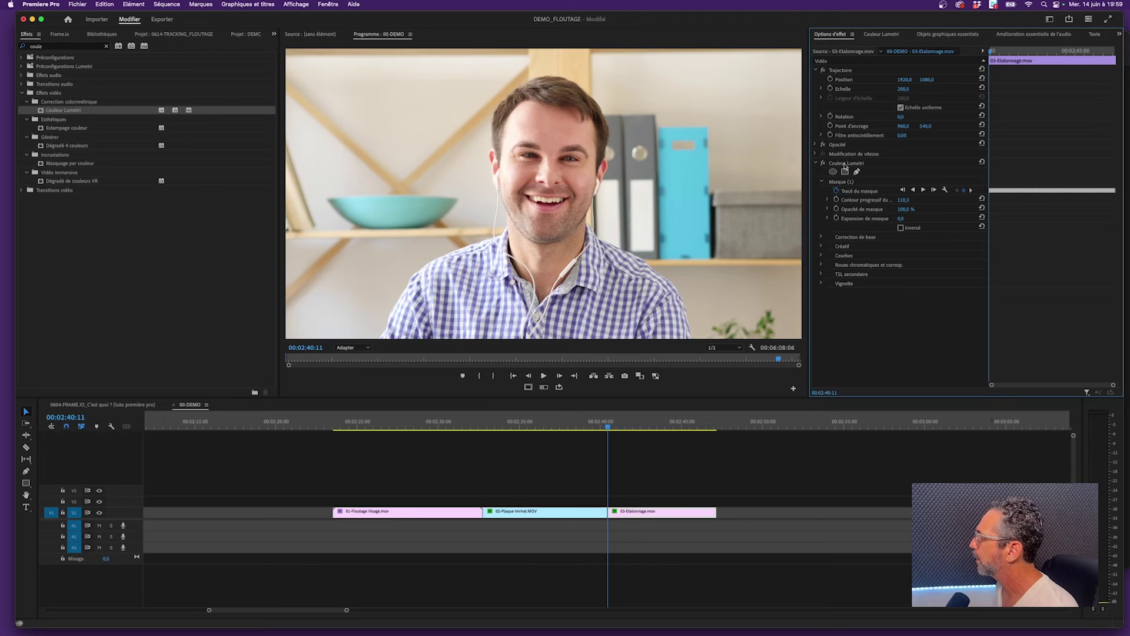
Try Exposure, Temperature and Tint changes, reset each to 0, and enlarge the program monitor.
click(881, 35)
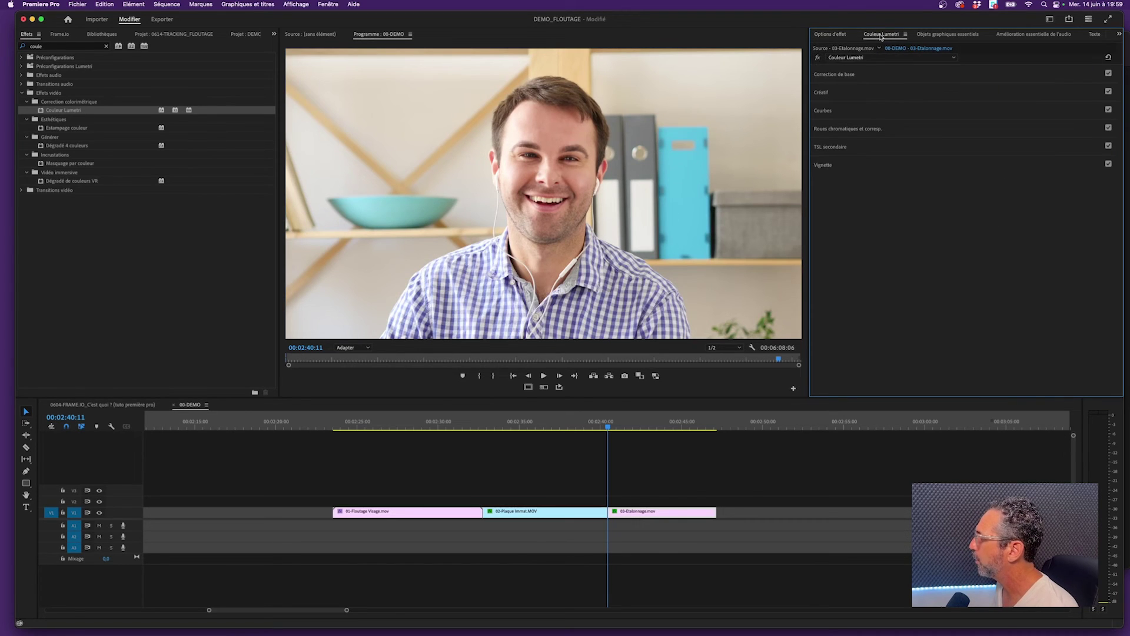
click(841, 76)
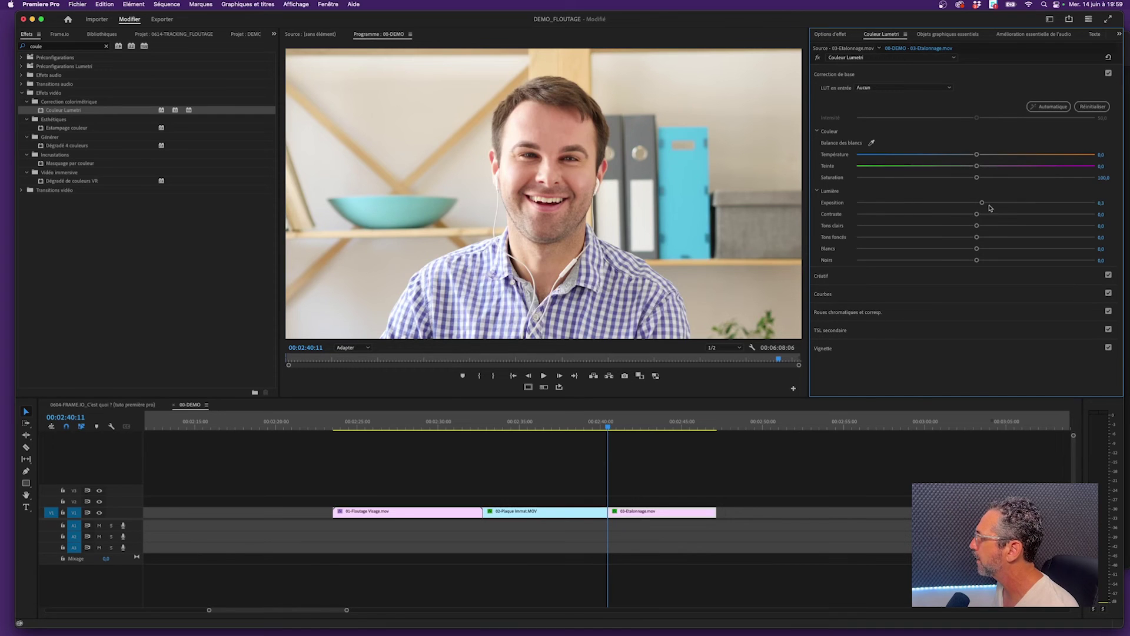
drag(982, 203, 976, 204)
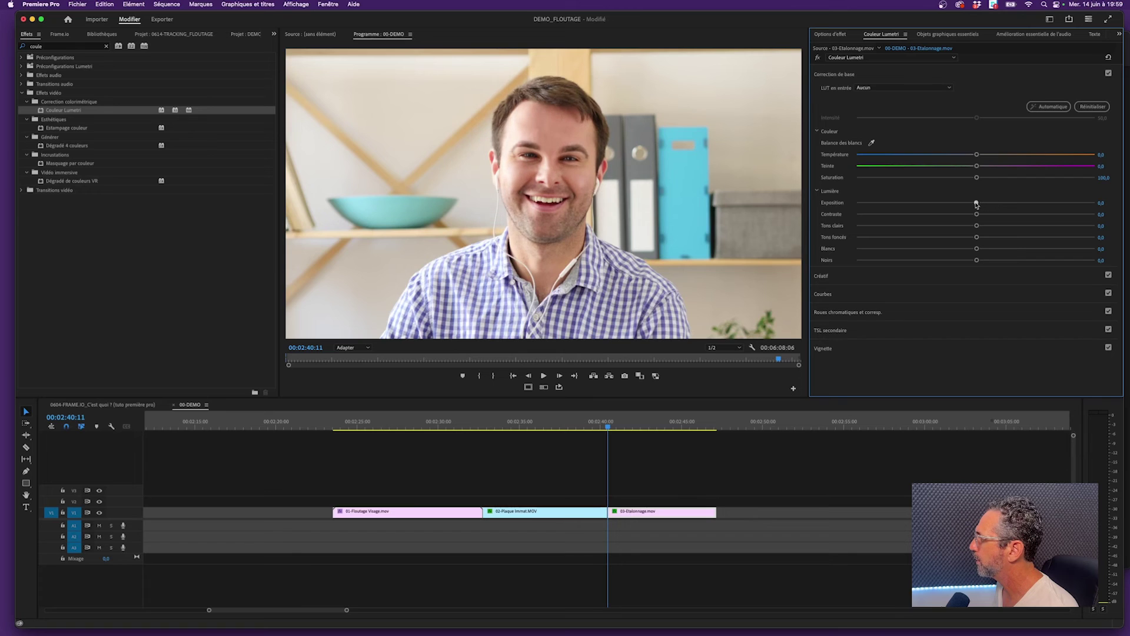
drag(977, 154, 880, 157)
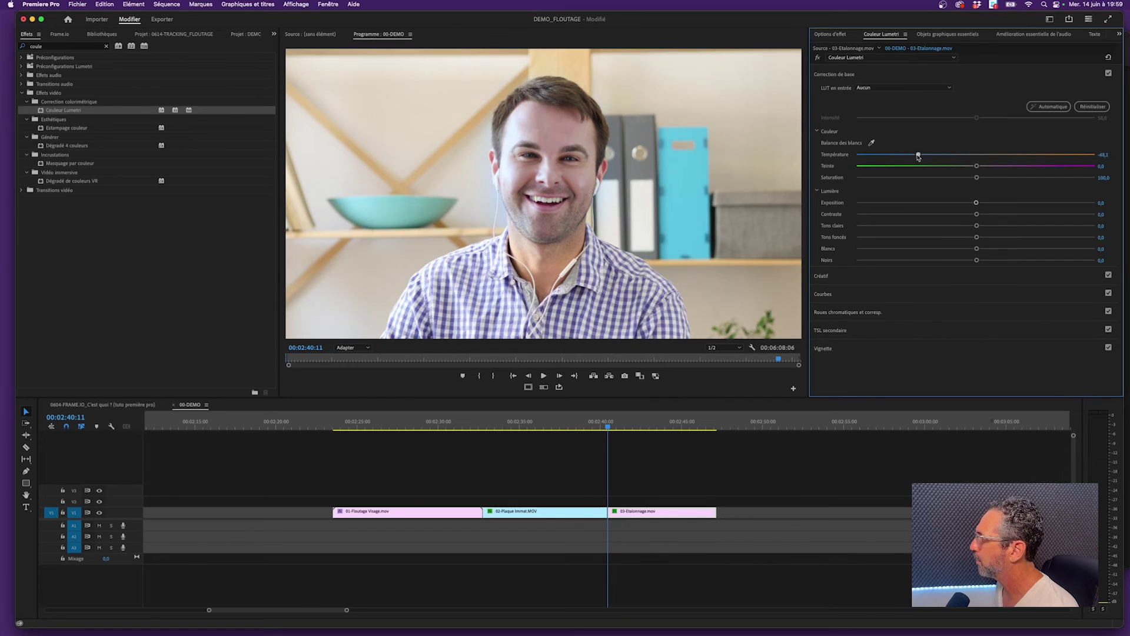
double_click(880, 155)
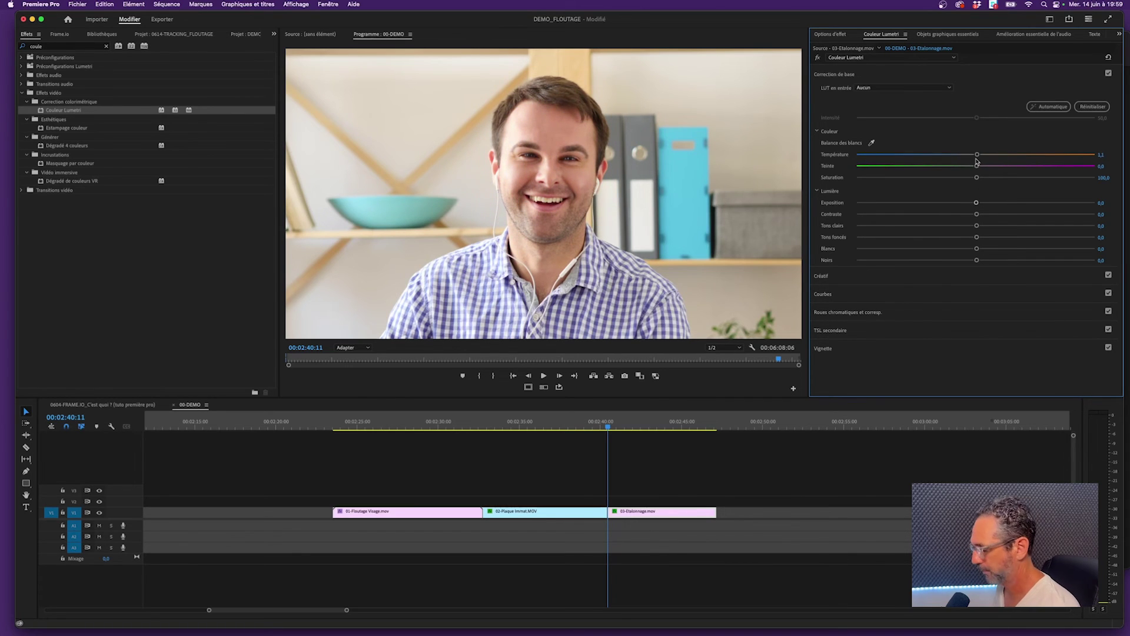
drag(977, 166, 901, 167)
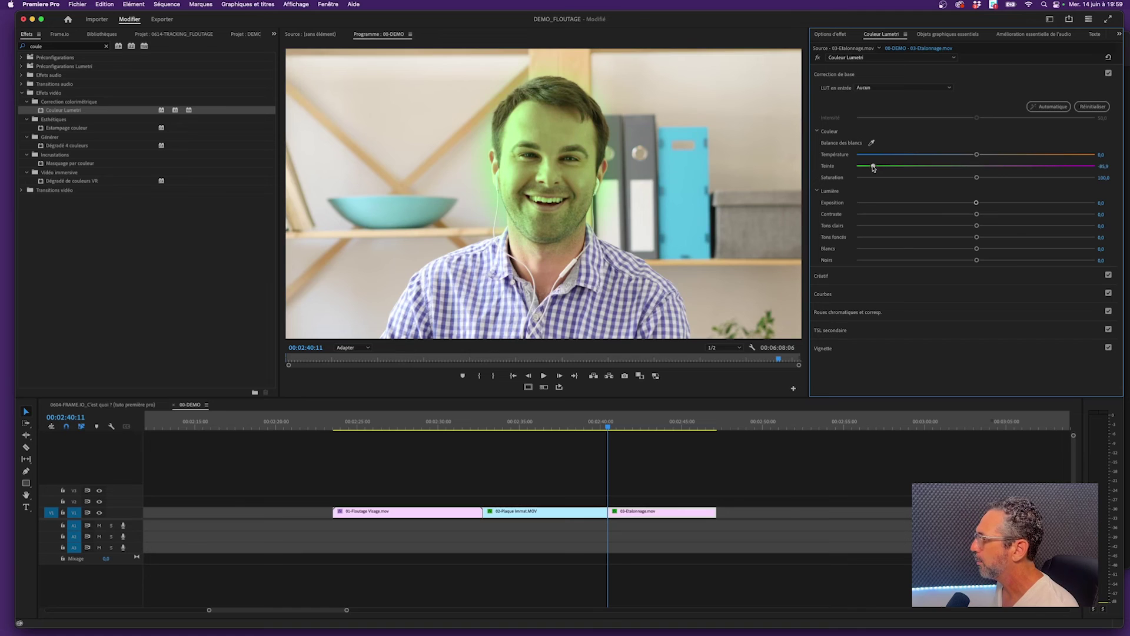
double_click(906, 167)
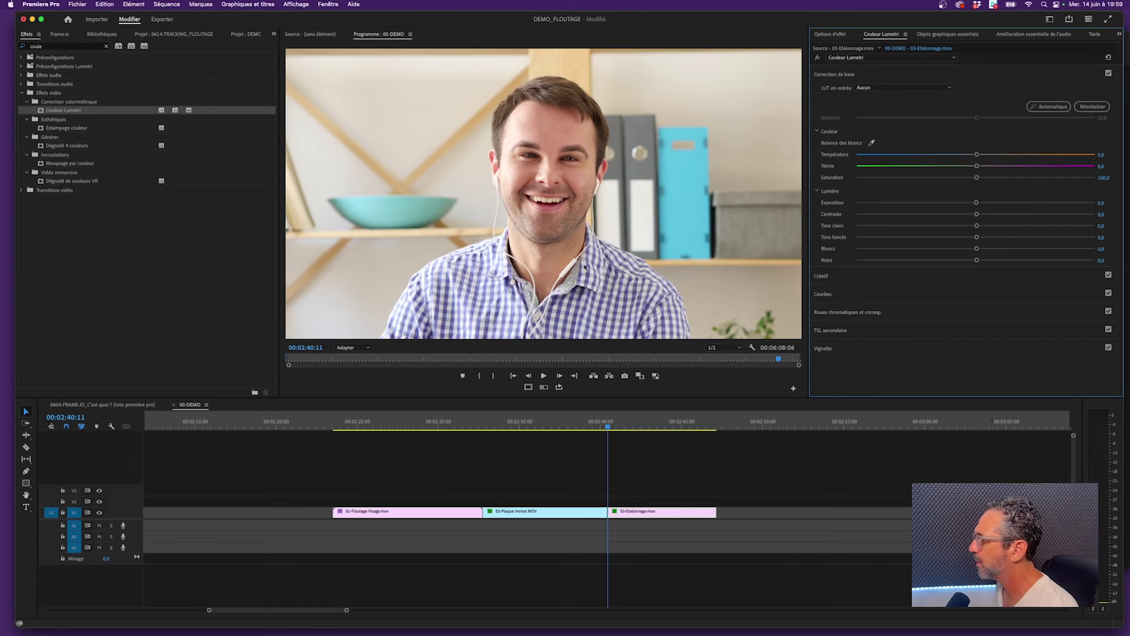
drag(645, 397, 644, 427)
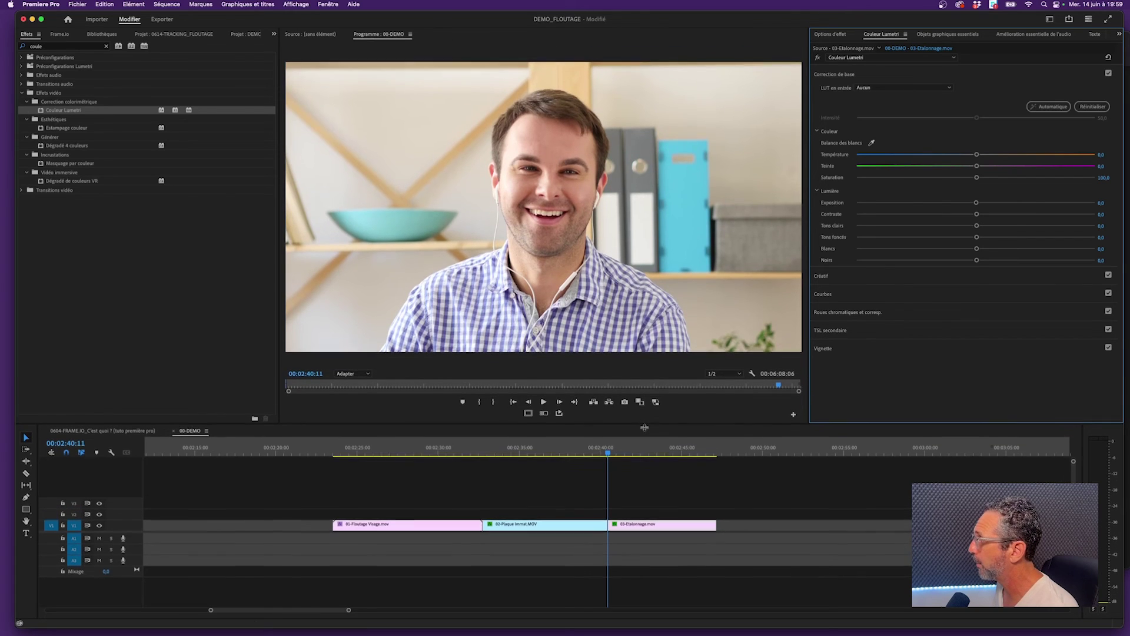
Check the mask in Effect Controls, then lower Lumetri Exposure toward -0.4 to darken the background.
click(836, 36)
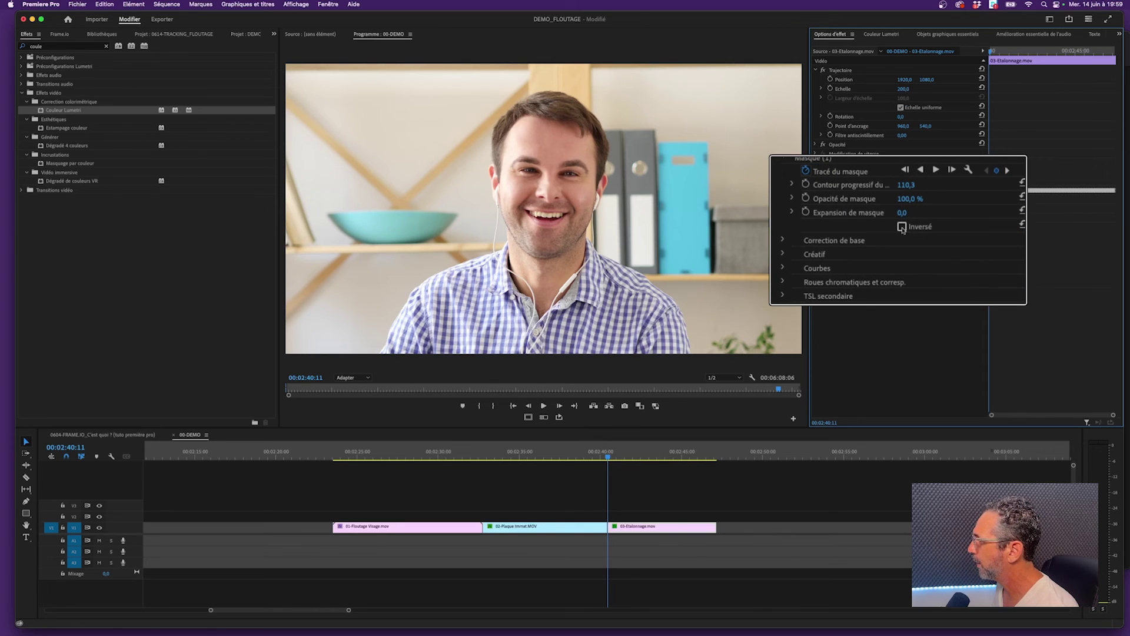
click(876, 36)
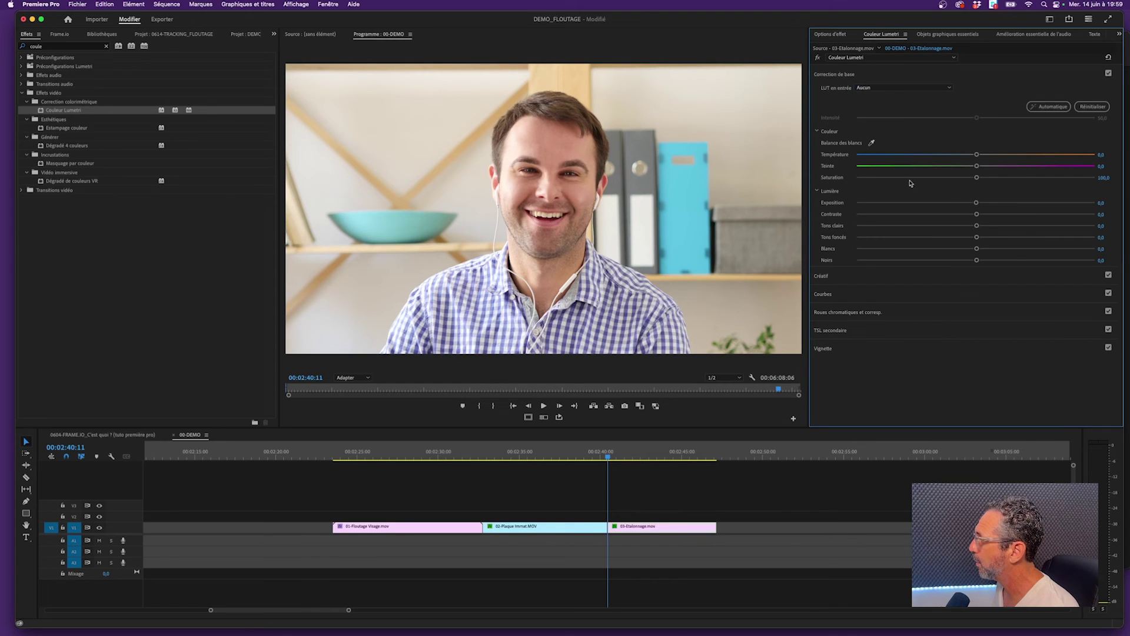
mouse_move(977, 203)
mouse_down()
mouse_move(920, 204)
mouse_move(957, 204)
mouse_up()
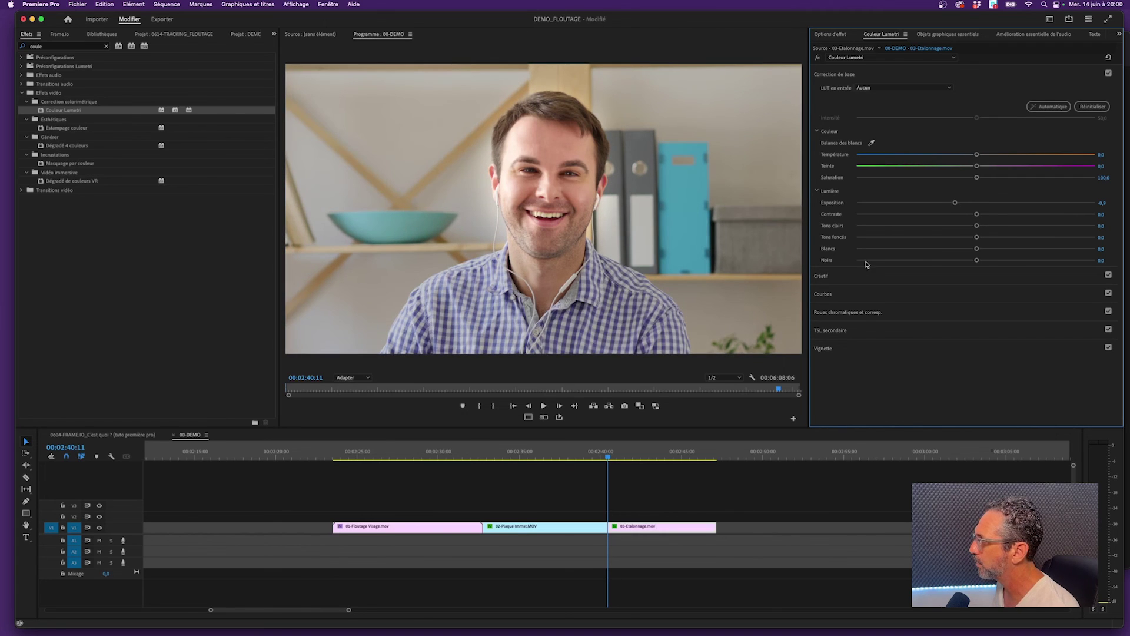
key(space)
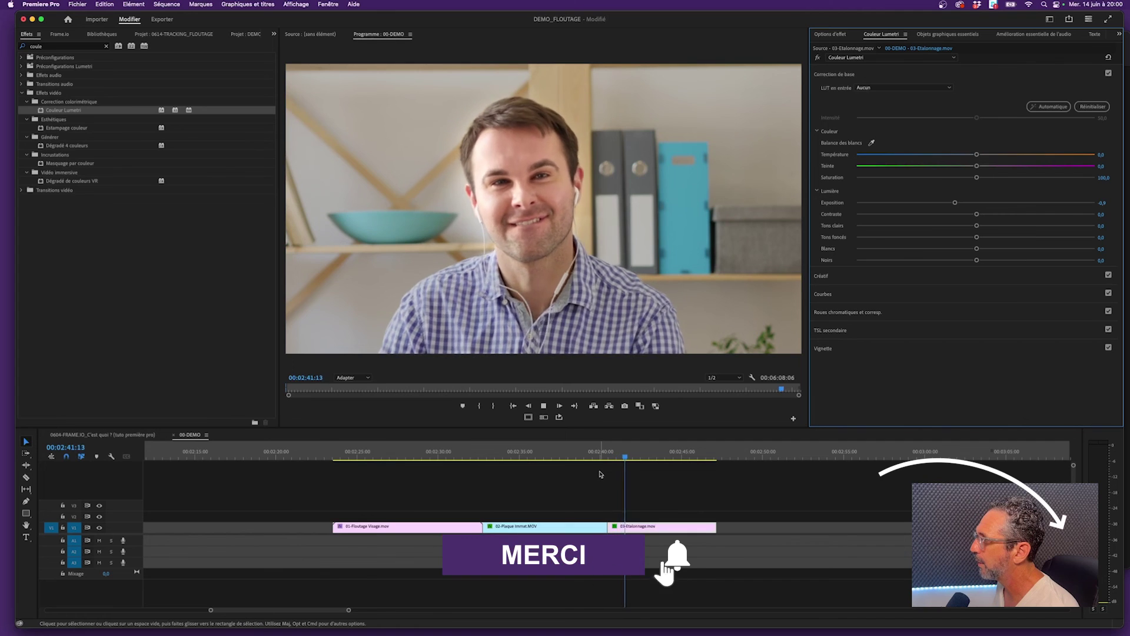
key(space)
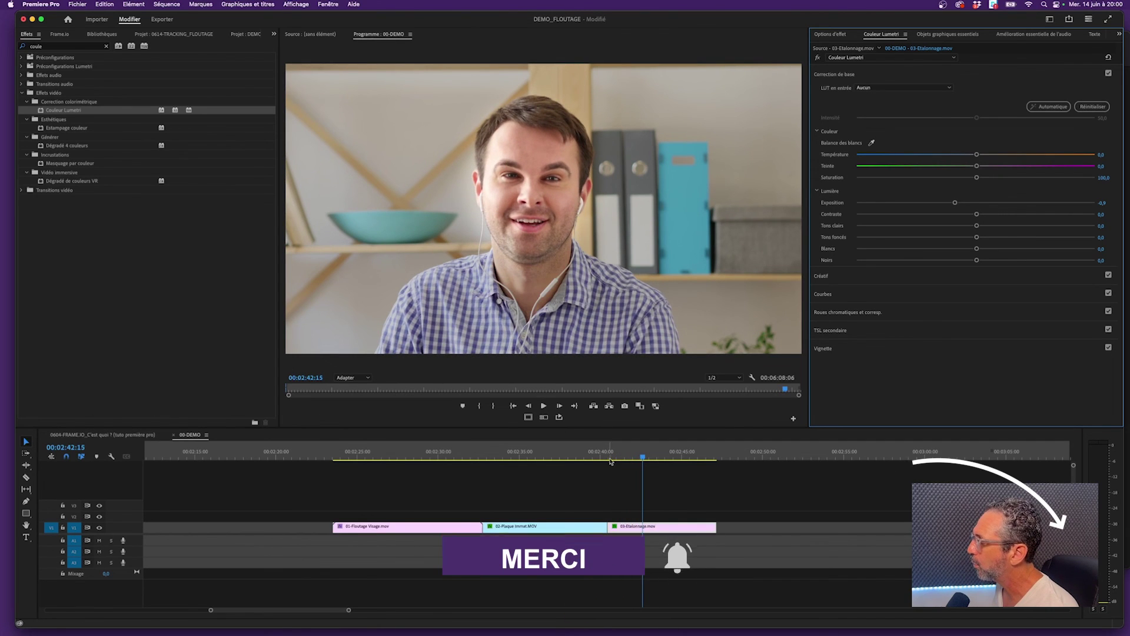
click(664, 459)
drag(664, 458, 613, 461)
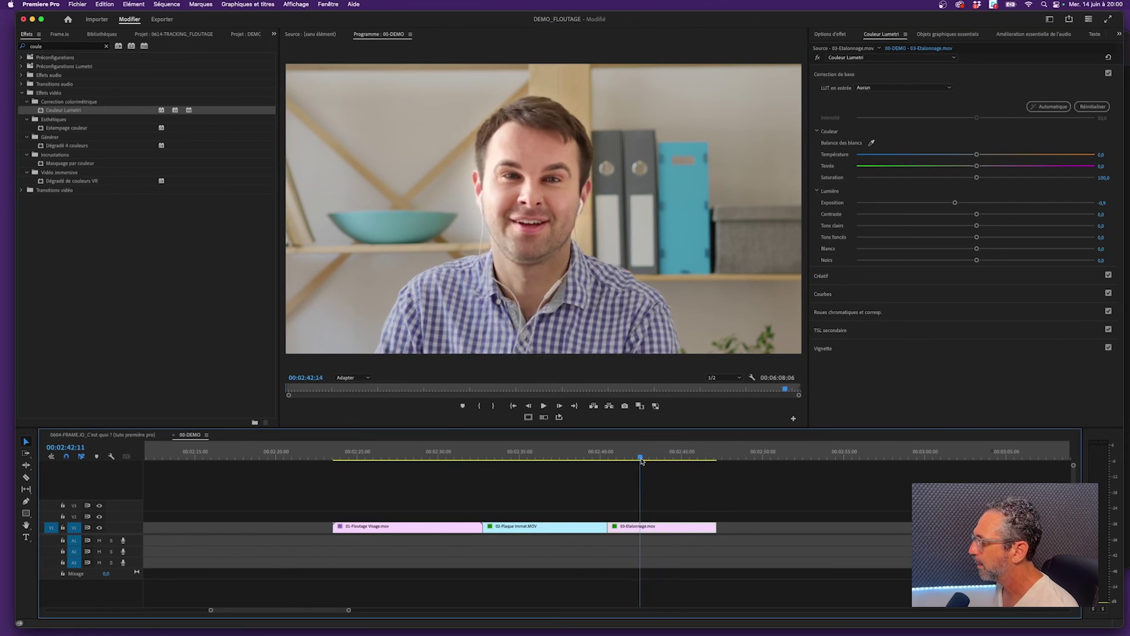